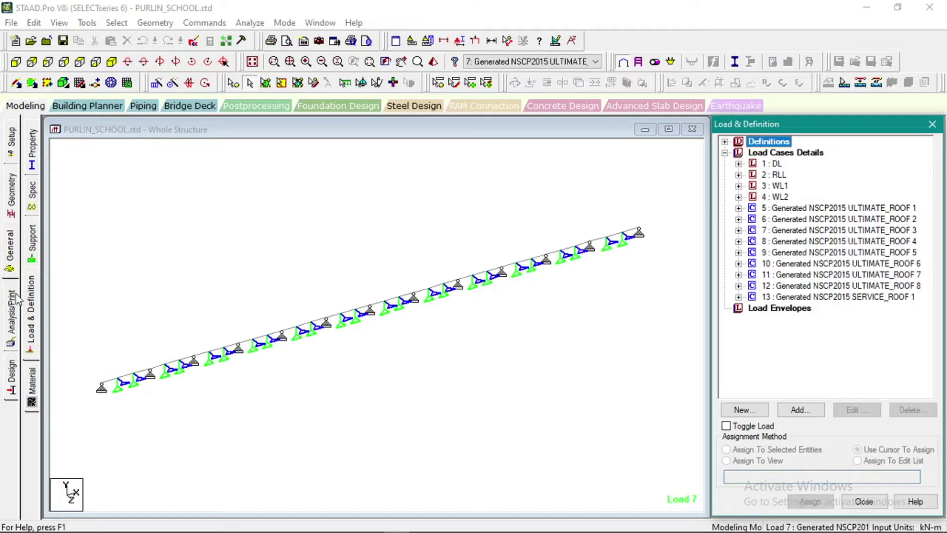
Add a Perform Analysis command with the No Print option to the model's analysis commands.
click(10, 311)
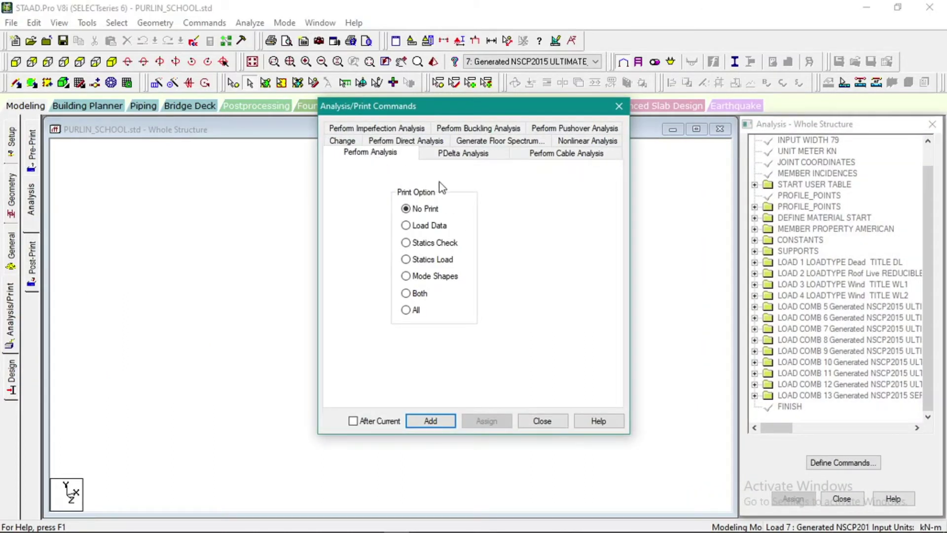
click(431, 421)
click(533, 423)
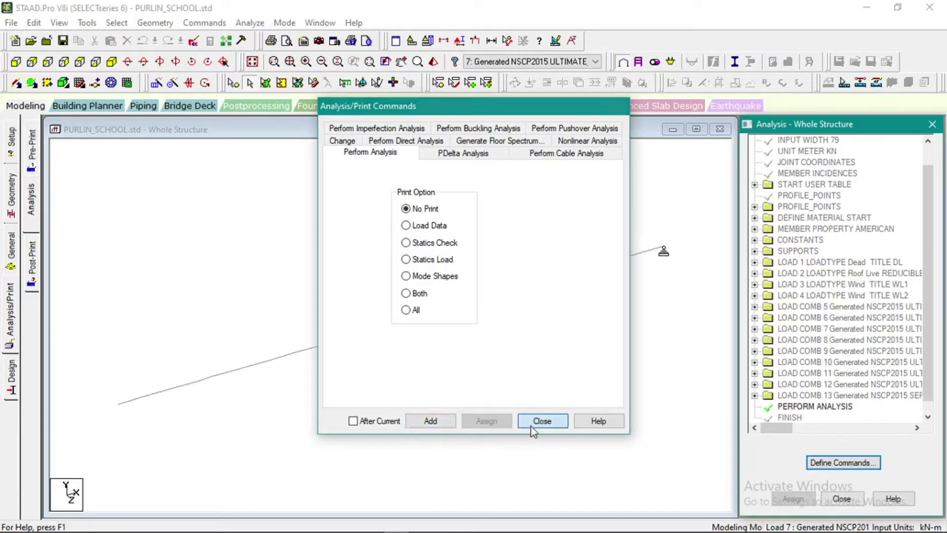
drag(937, 271, 937, 282)
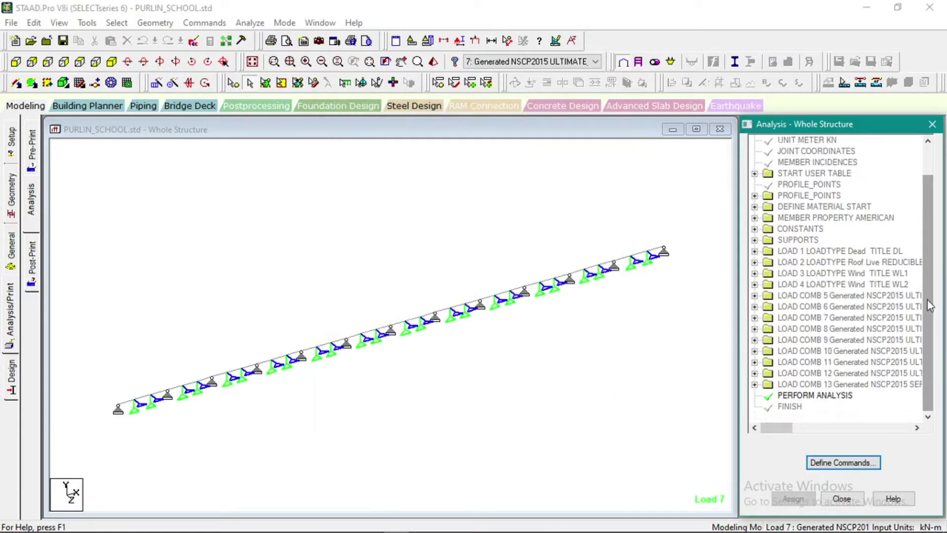
click(359, 397)
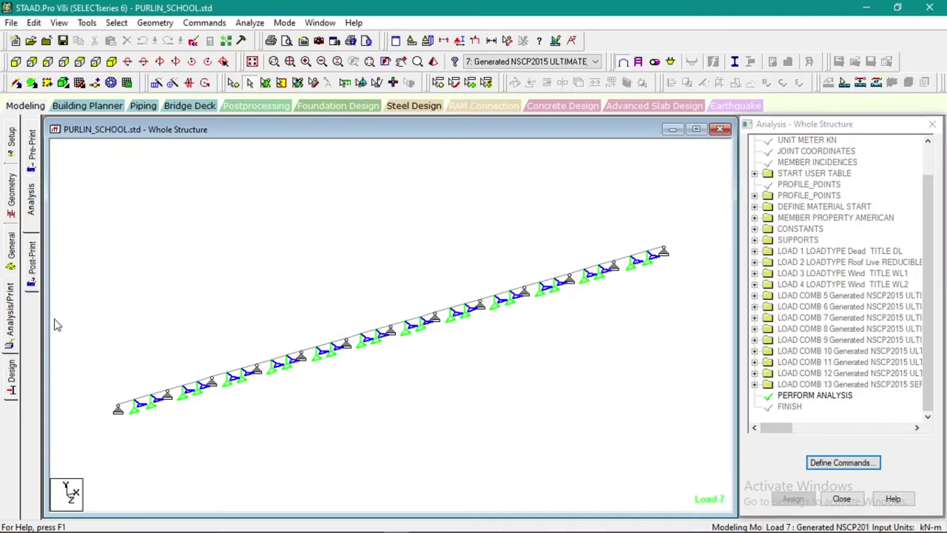
Add a post-analysis Load List command containing generated load combinations 5 to 13.
click(29, 270)
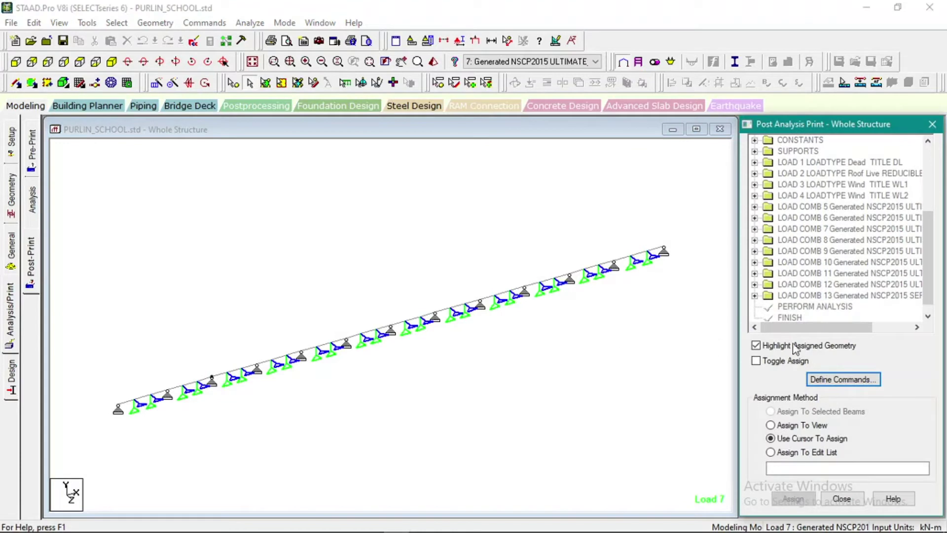
click(841, 379)
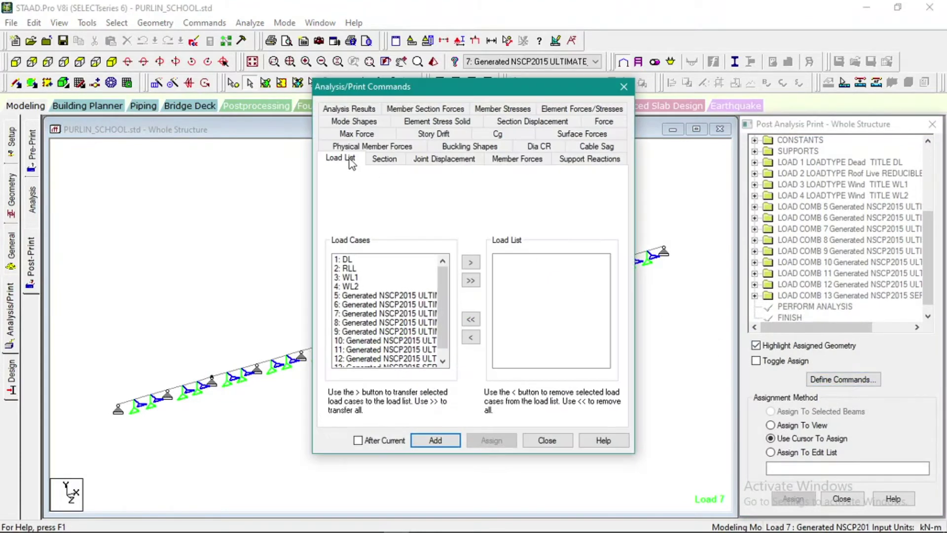
drag(429, 296, 419, 373)
click(471, 262)
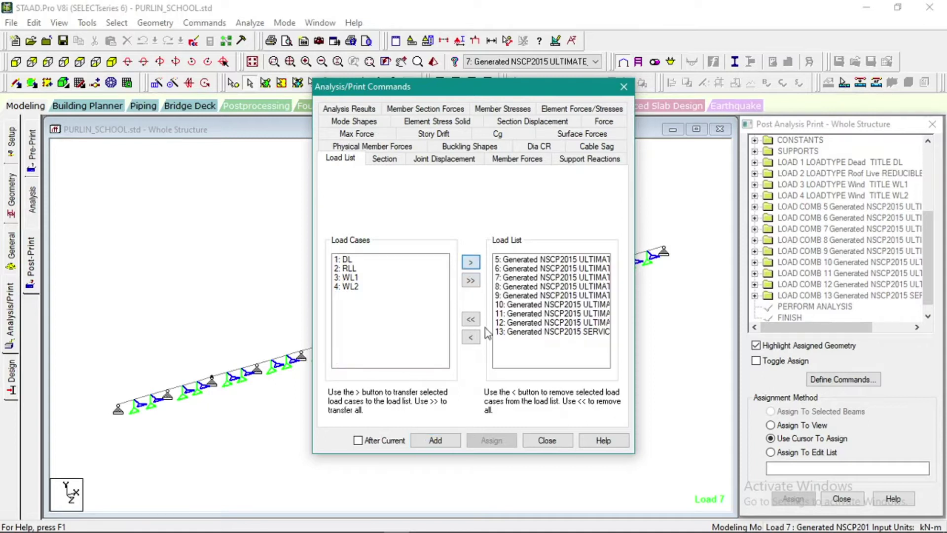
click(435, 439)
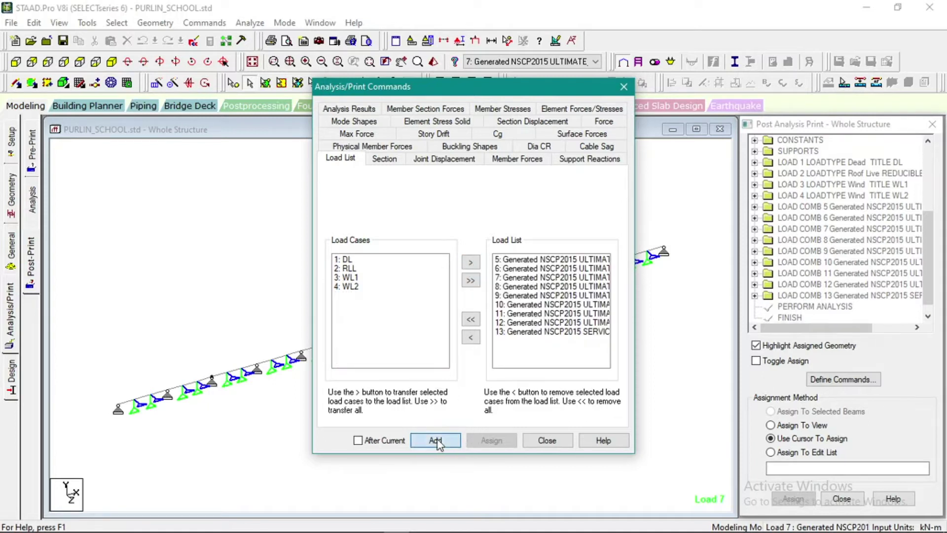
click(546, 440)
drag(924, 233, 927, 291)
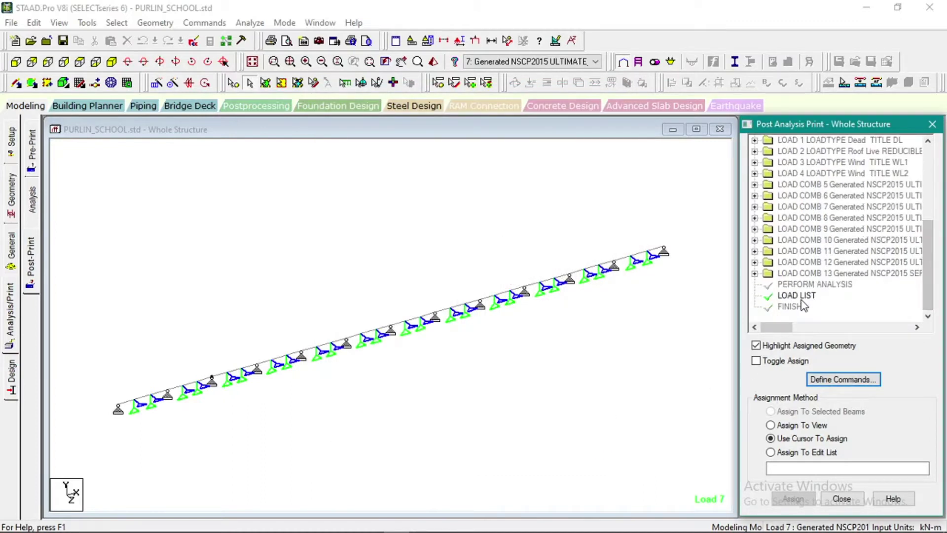
click(797, 295)
click(336, 237)
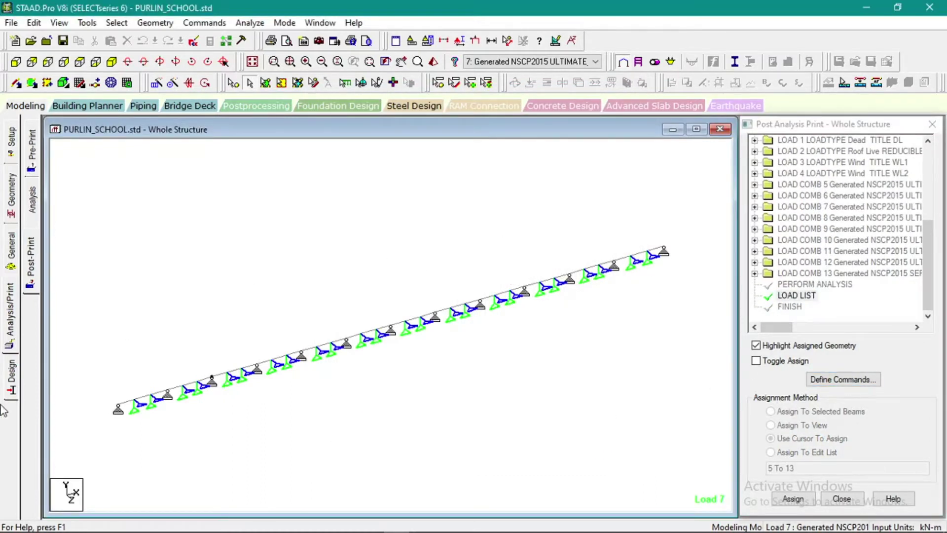
Open the steel design settings, accept the auto save, and choose AISC 360-10 as the current design code.
click(14, 382)
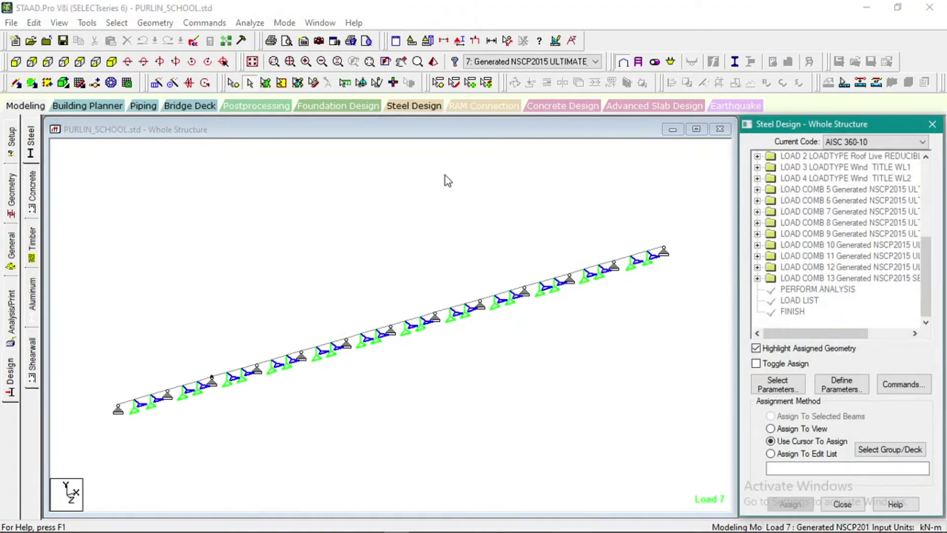
click(922, 142)
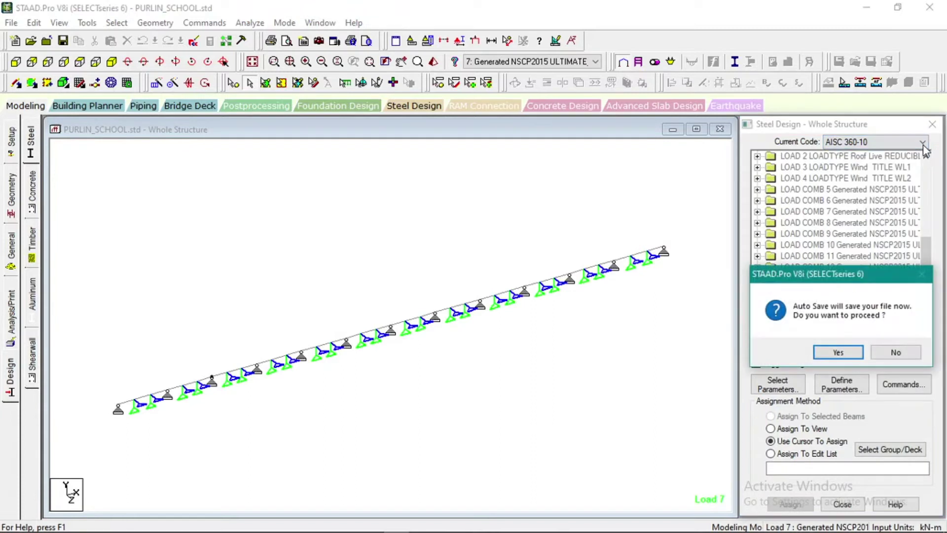
key(Return)
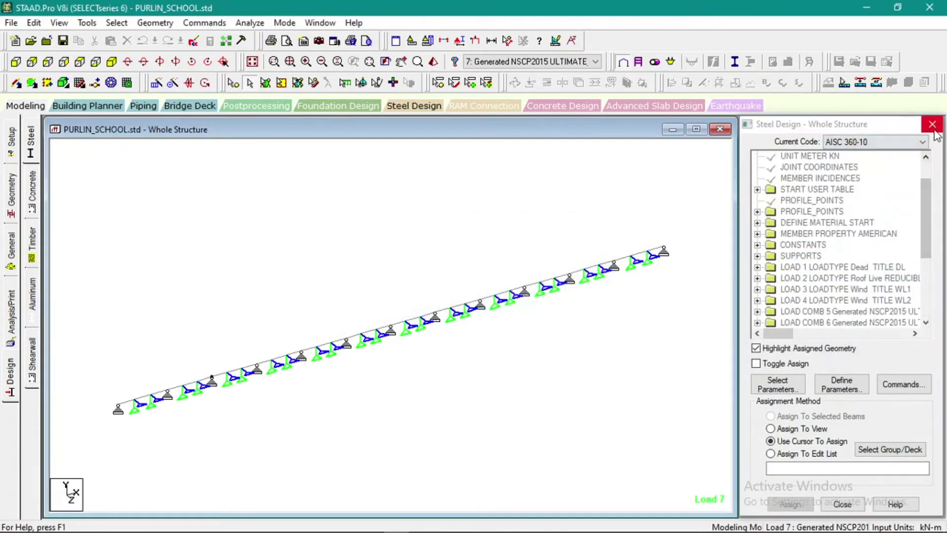
click(922, 142)
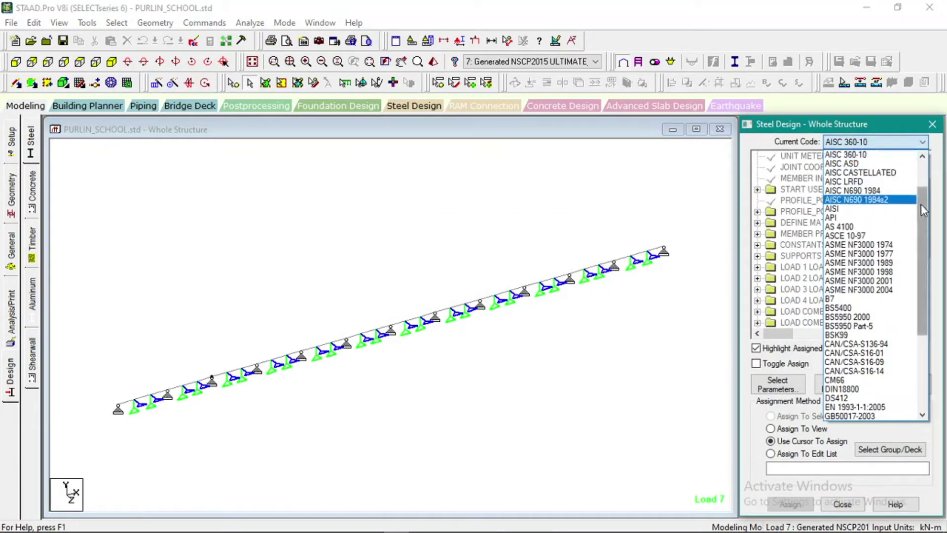
drag(924, 211, 924, 186)
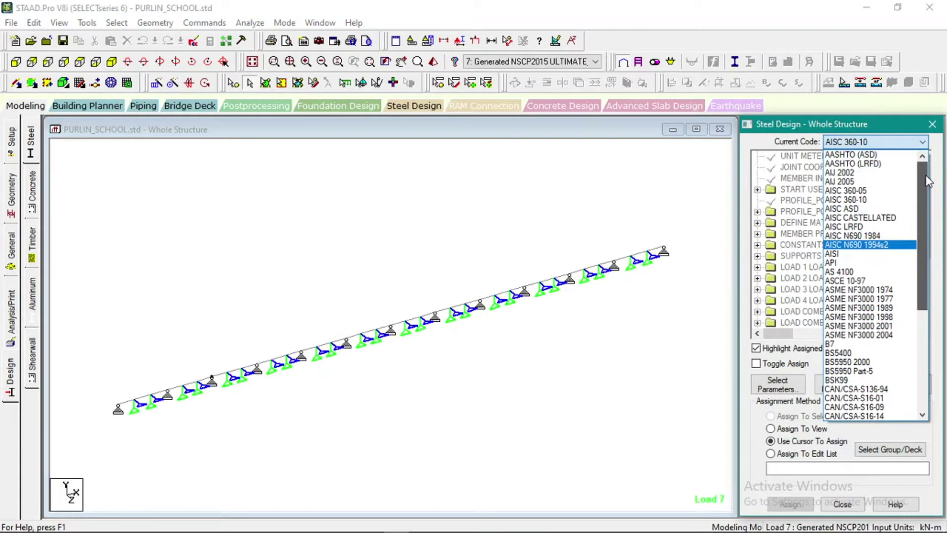
click(894, 200)
drag(926, 217, 926, 278)
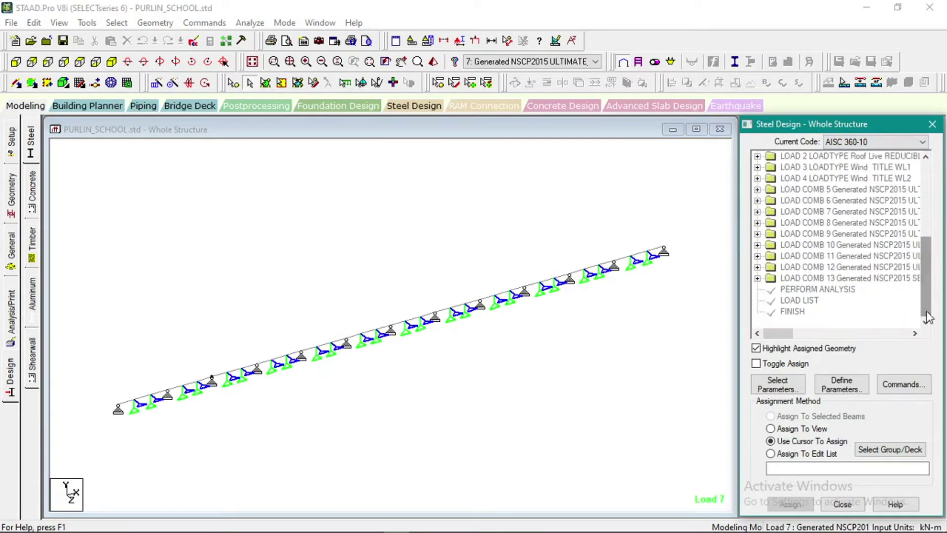
Add the METHOD design parameter with LRFD as the design method.
click(845, 389)
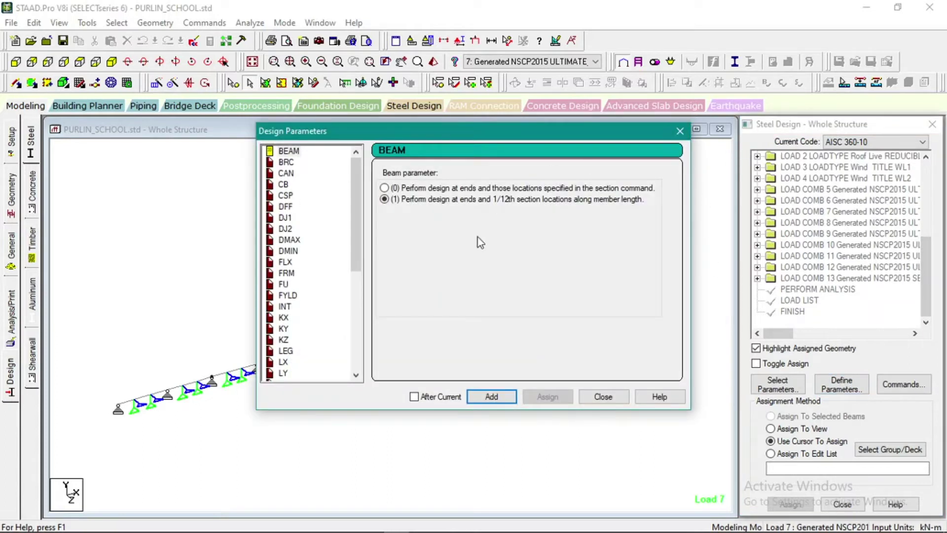
drag(357, 205, 354, 280)
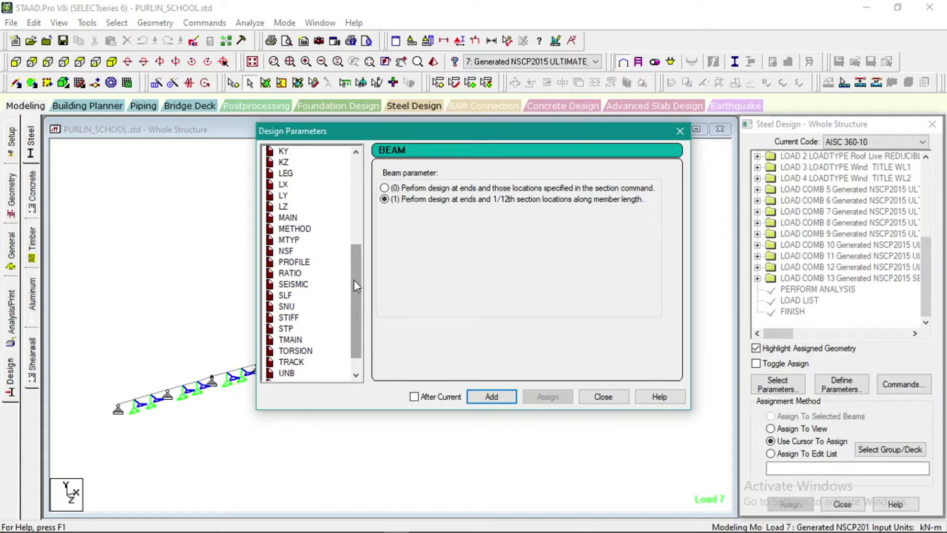
click(295, 230)
click(496, 185)
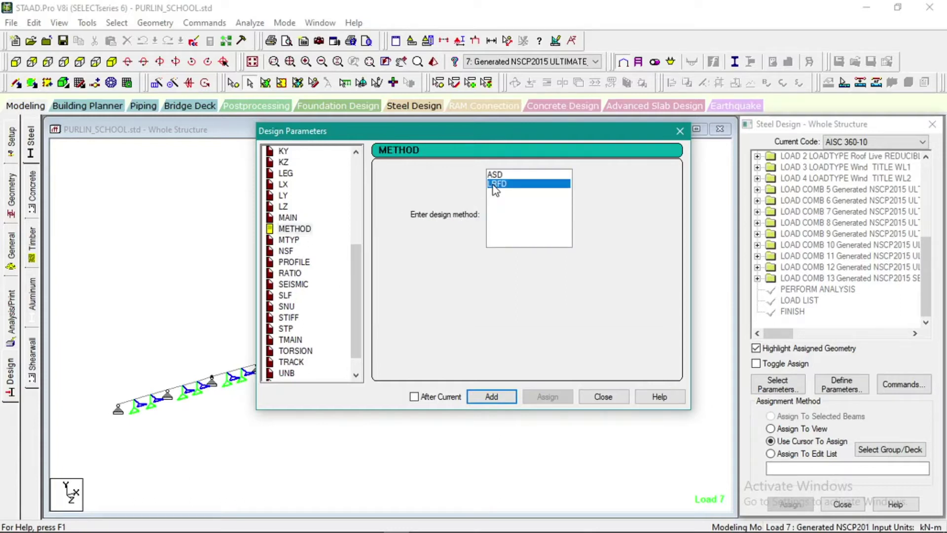
click(483, 396)
Add the FYLD design parameter with a steel yield strength of 248213 kN/m2.
drag(353, 268, 358, 209)
click(290, 251)
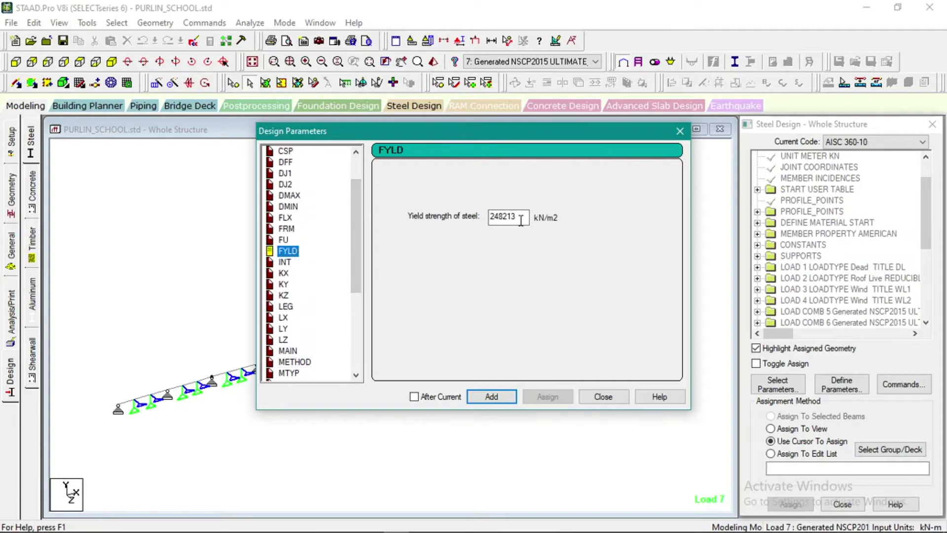
click(517, 219)
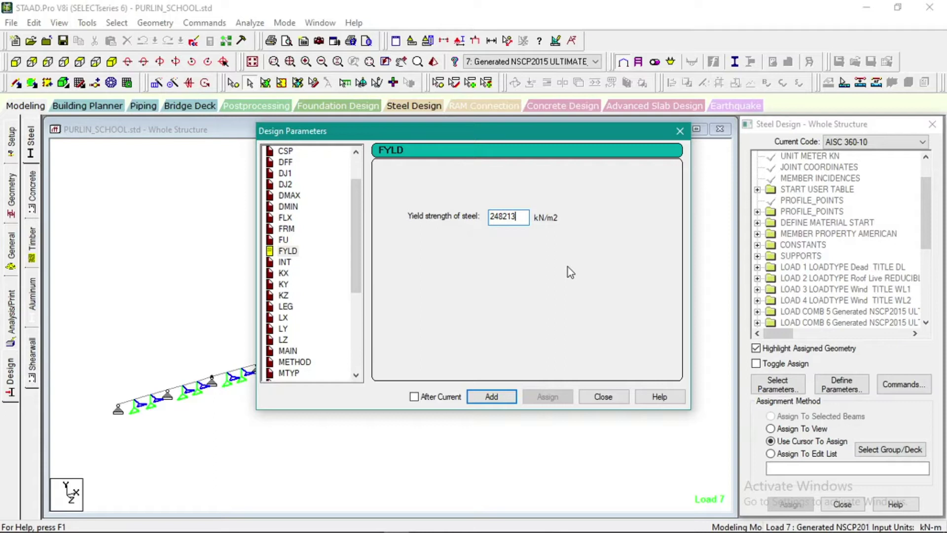
click(477, 397)
click(598, 398)
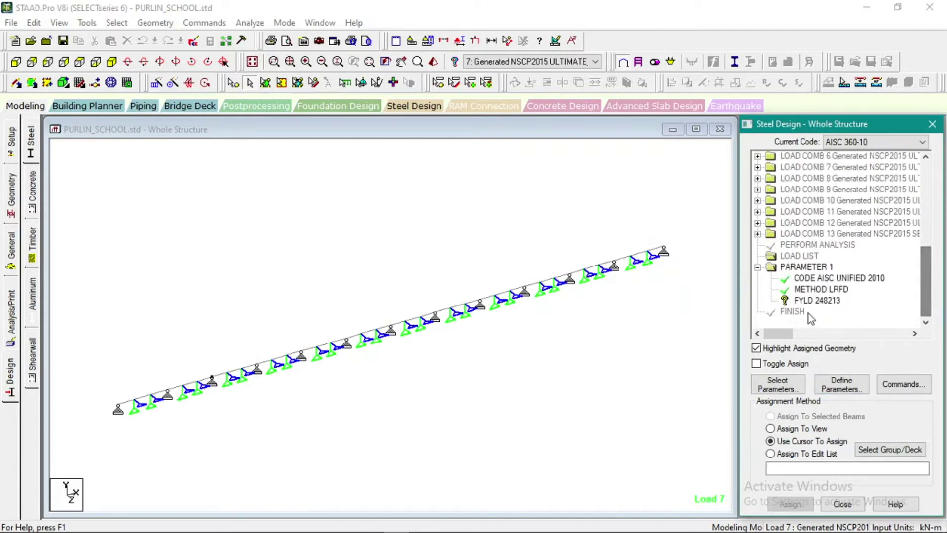
Assign the FYLD 248213 parameter to all members in the view, then clear the member selection.
click(802, 300)
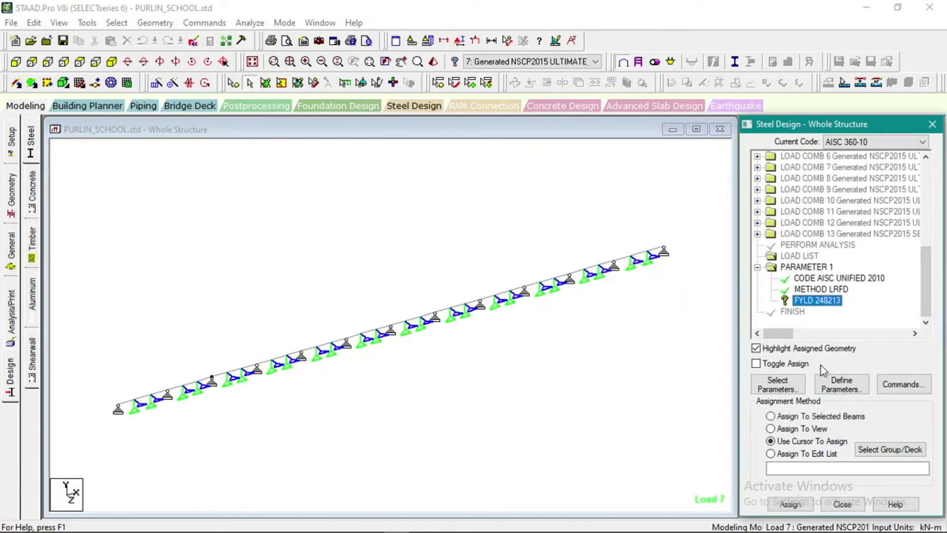
click(798, 429)
click(790, 503)
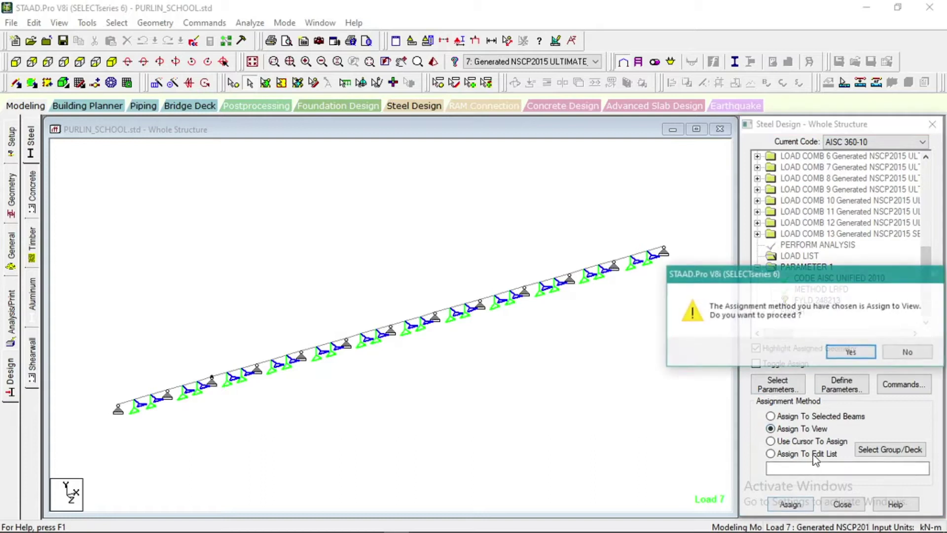
click(834, 354)
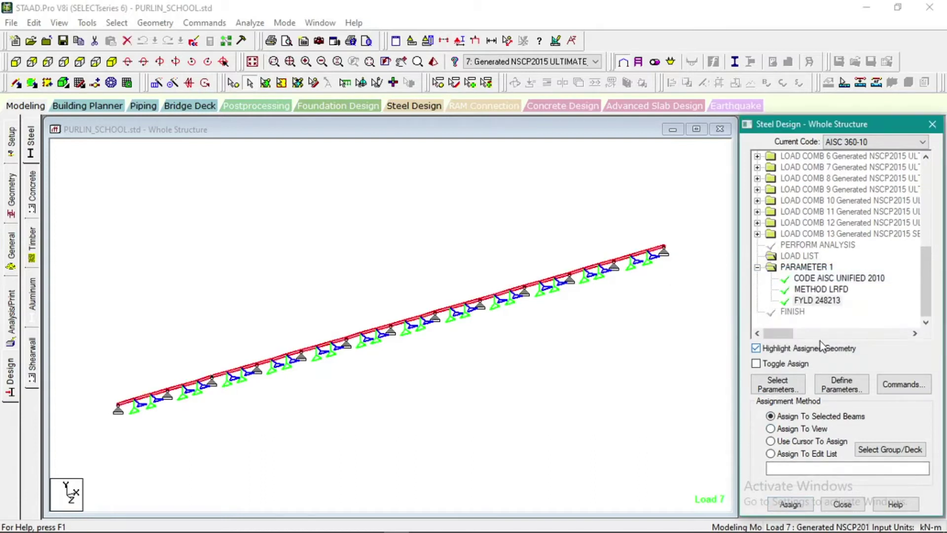
click(770, 440)
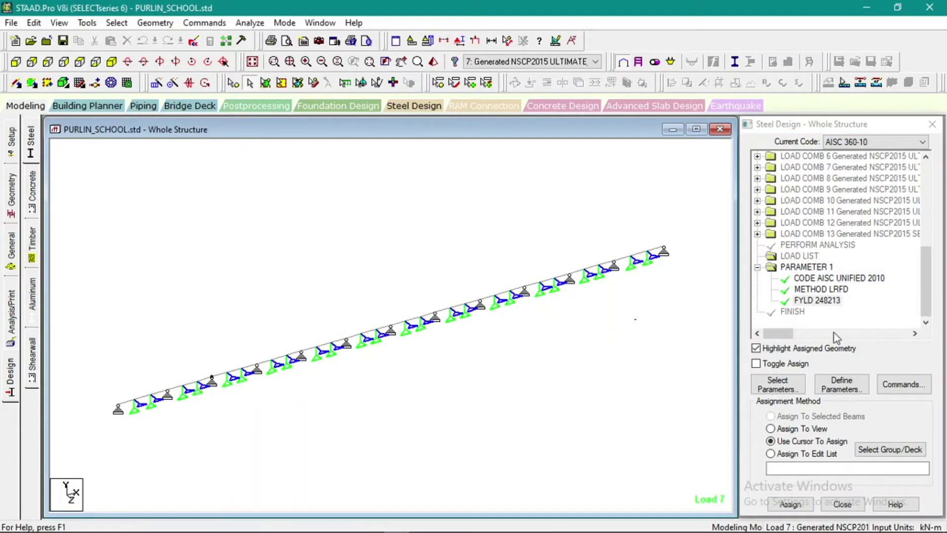
Add the CHECK CODE design command to the steel design commands.
click(925, 321)
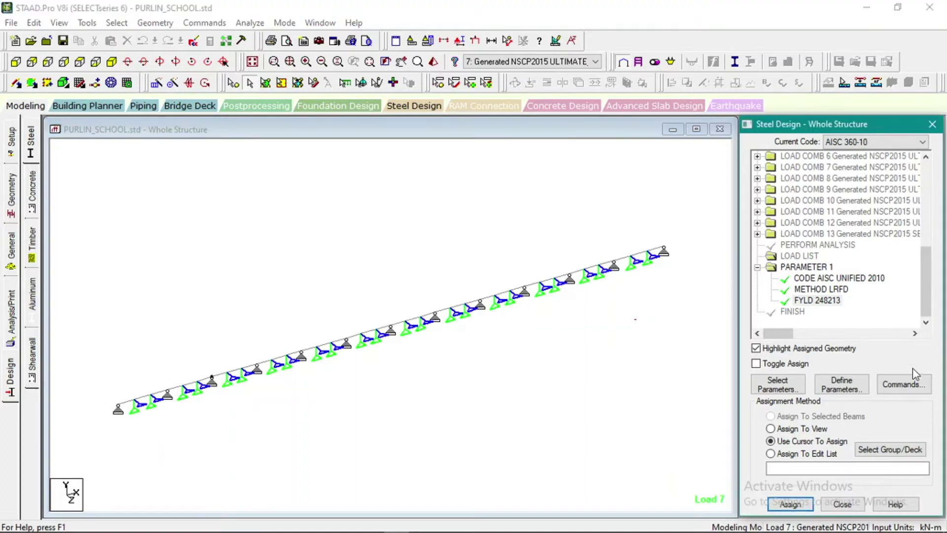
click(904, 384)
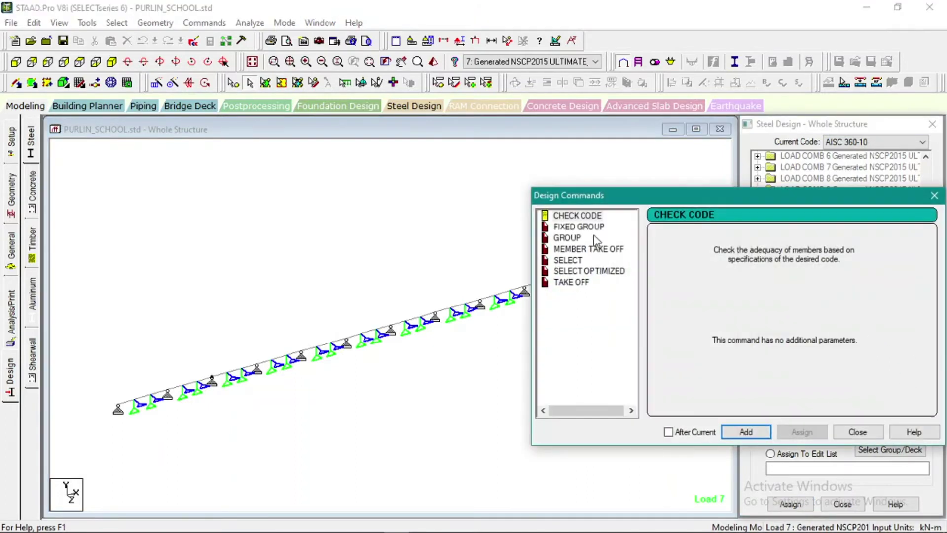
click(576, 217)
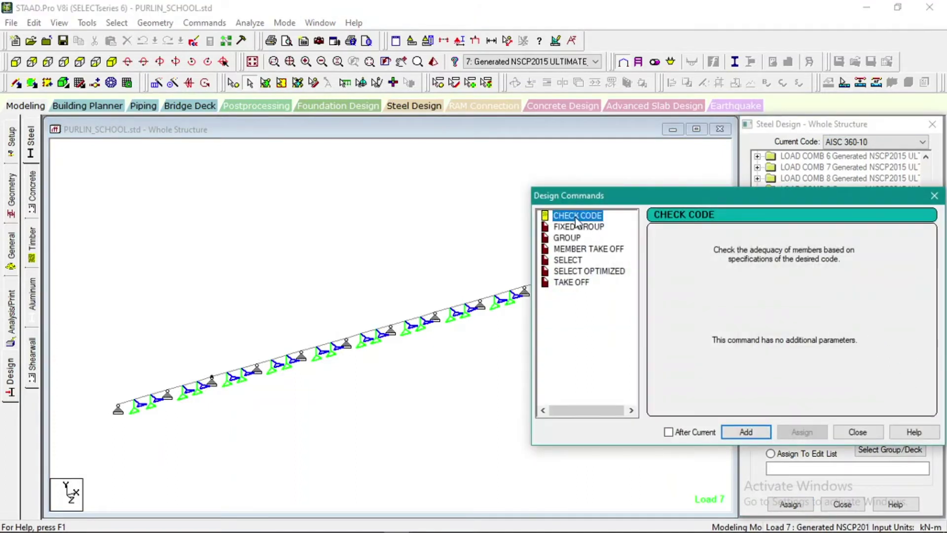
click(746, 431)
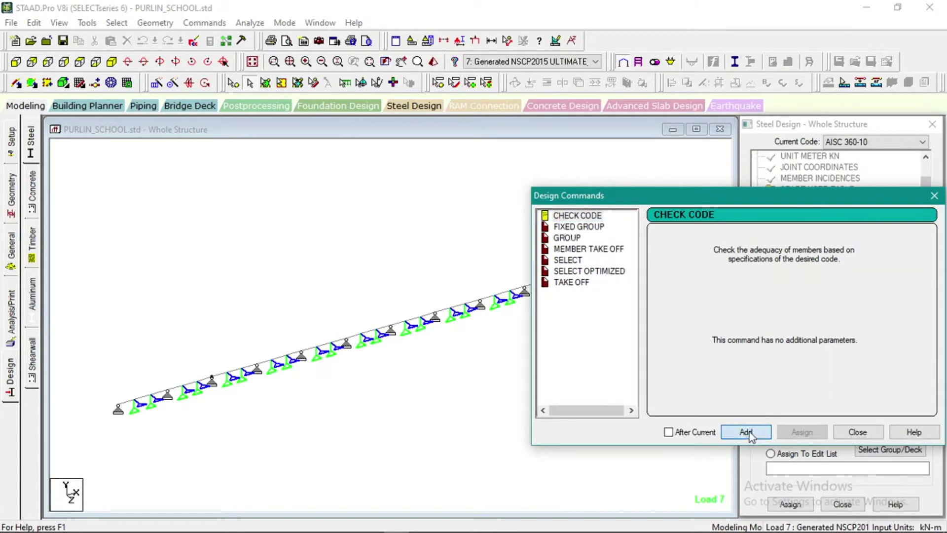
Browse the other design commands and add TAKE OFF to report the total length and weight of all sections.
click(573, 261)
click(574, 272)
click(573, 264)
click(573, 250)
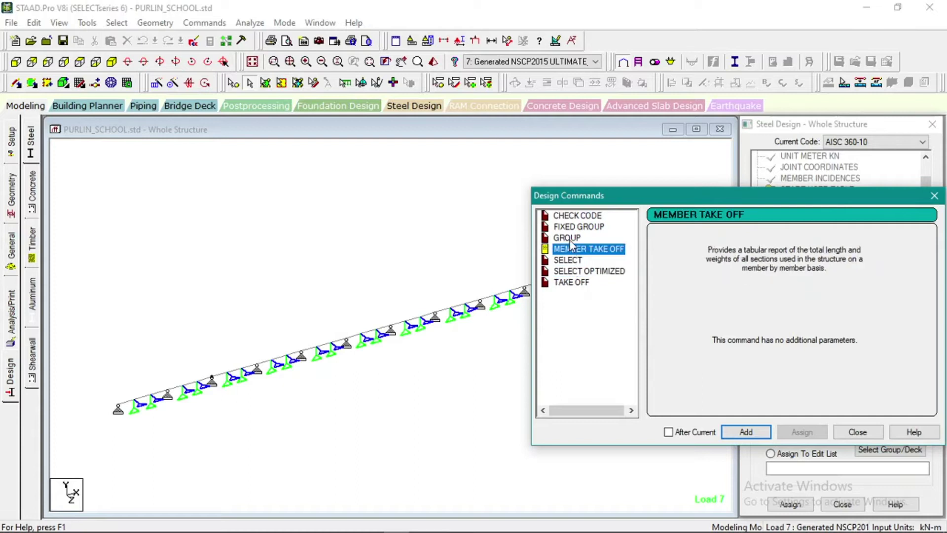
click(568, 238)
click(573, 227)
click(570, 282)
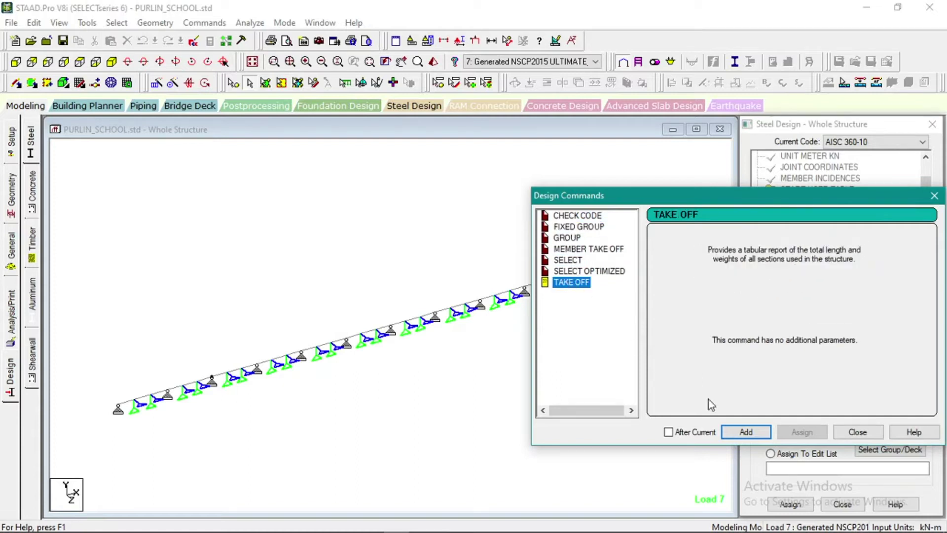
click(746, 432)
click(857, 432)
Assign the CHECK CODE command to all members in the view.
drag(924, 240, 927, 318)
click(801, 269)
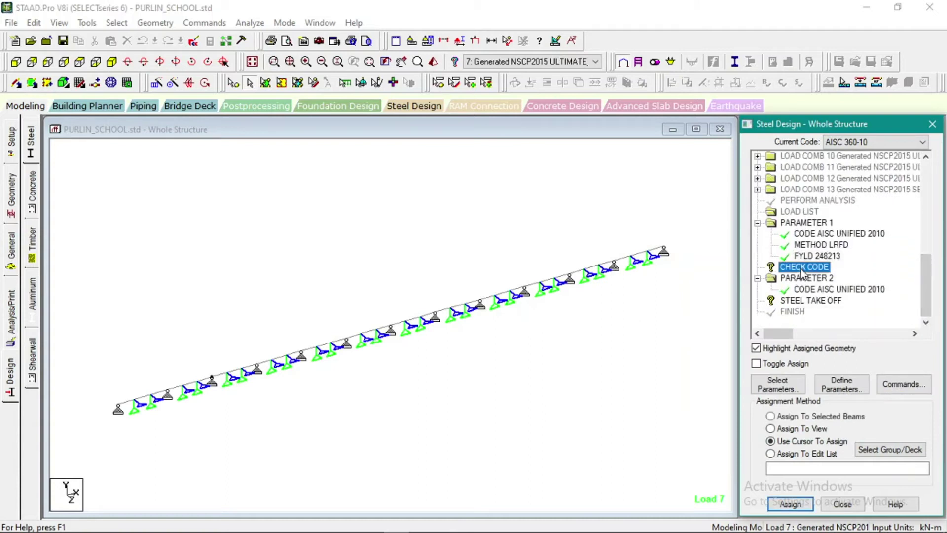
click(805, 429)
click(789, 504)
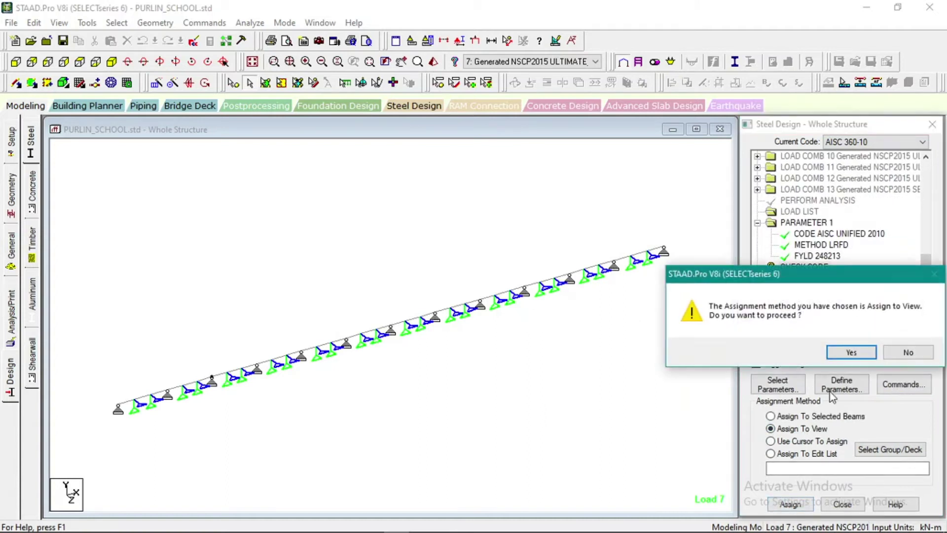
click(850, 352)
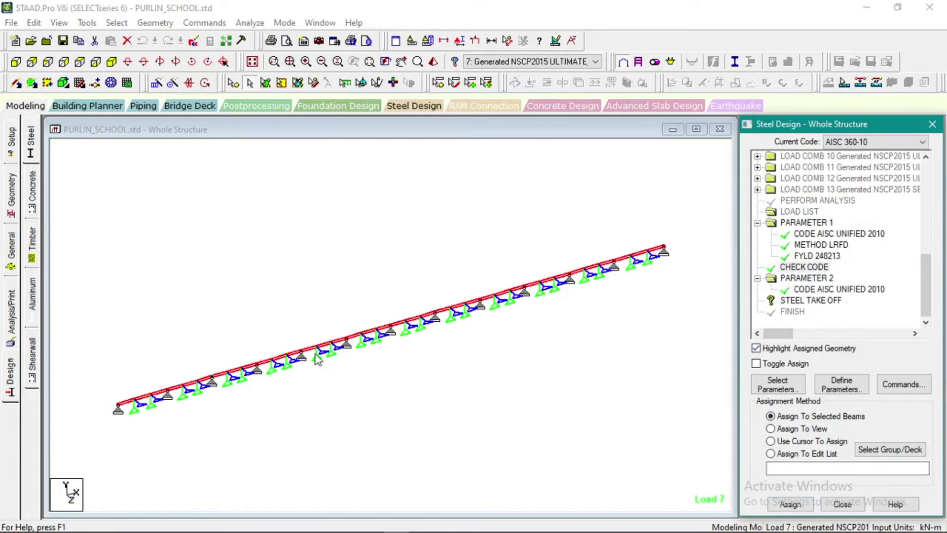
Assign the STEEL TAKE OFF command to all members in the view, then clear the member selection.
click(808, 300)
click(794, 427)
click(790, 503)
click(849, 352)
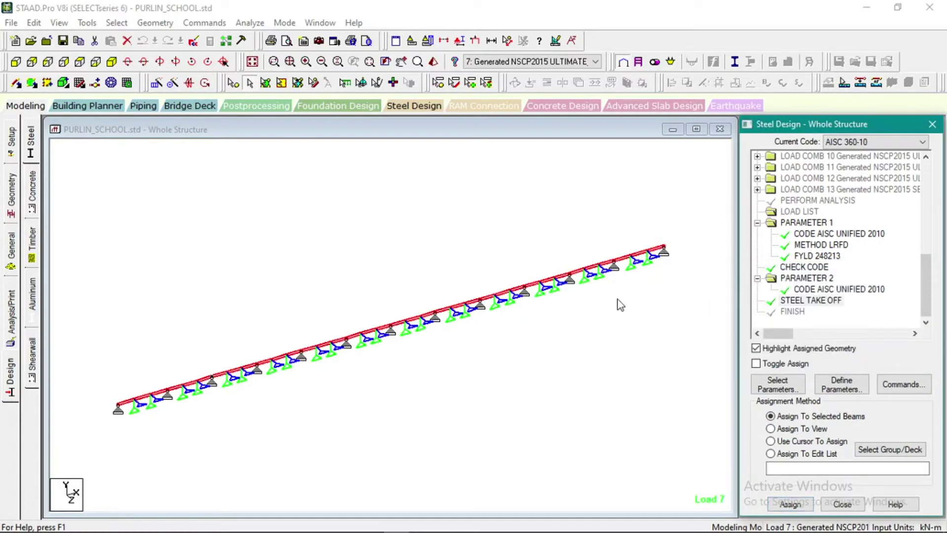
click(621, 304)
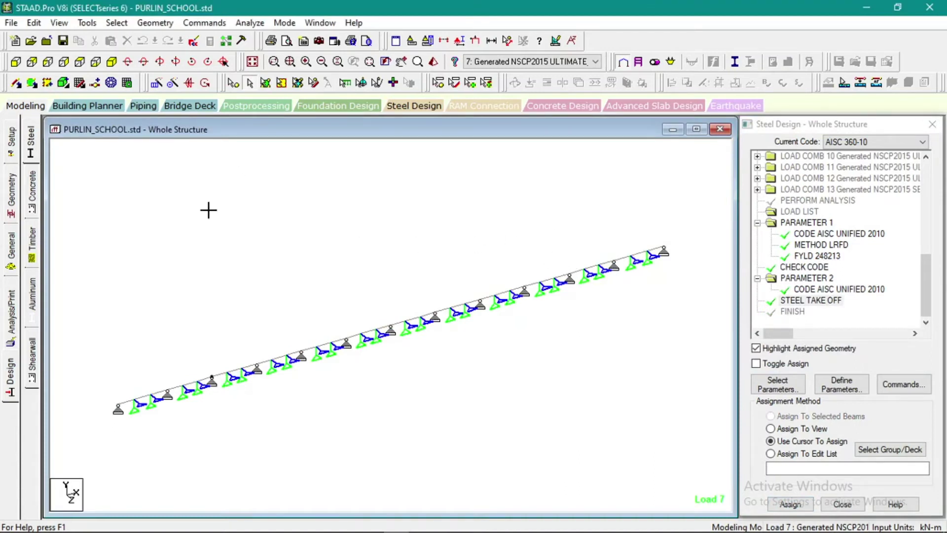
Save the modified structure, run the analysis and steel design, and open the output file.
click(250, 23)
click(259, 40)
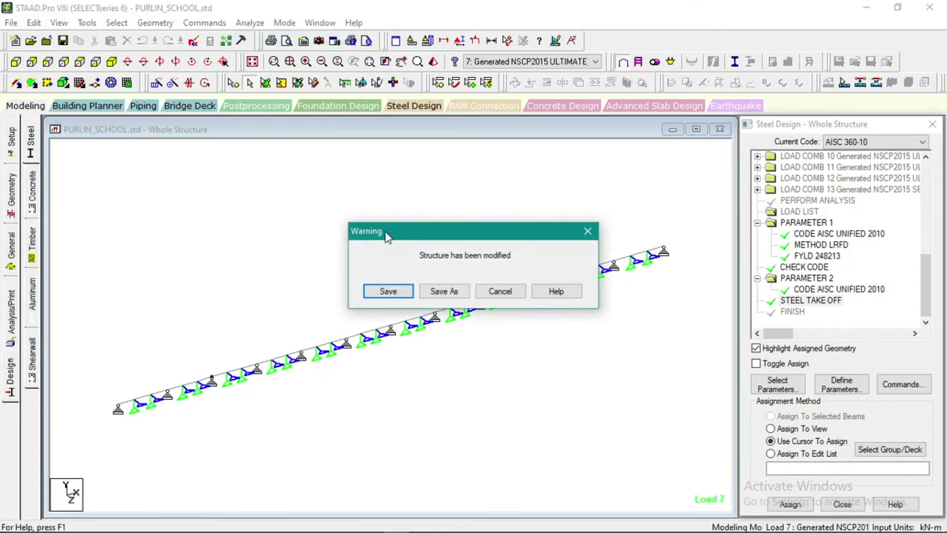
click(389, 291)
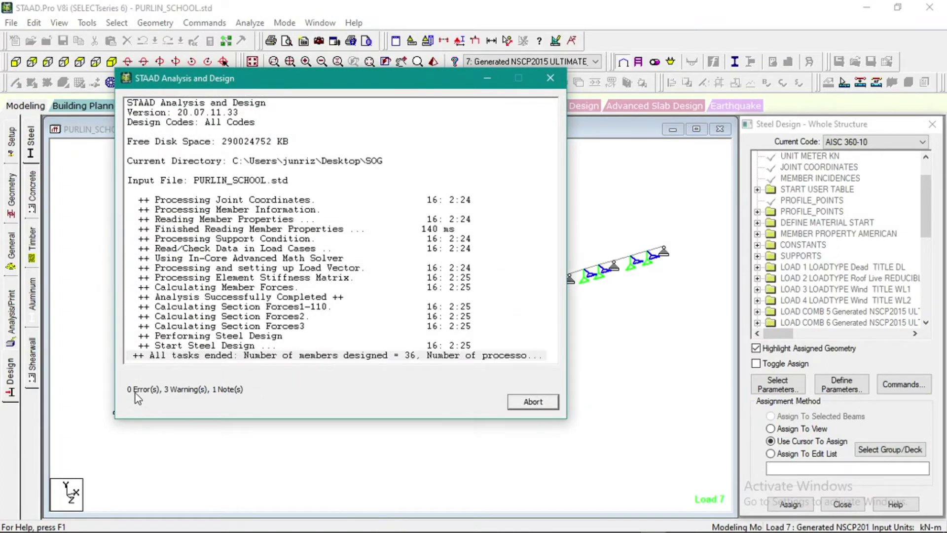
click(153, 375)
click(534, 402)
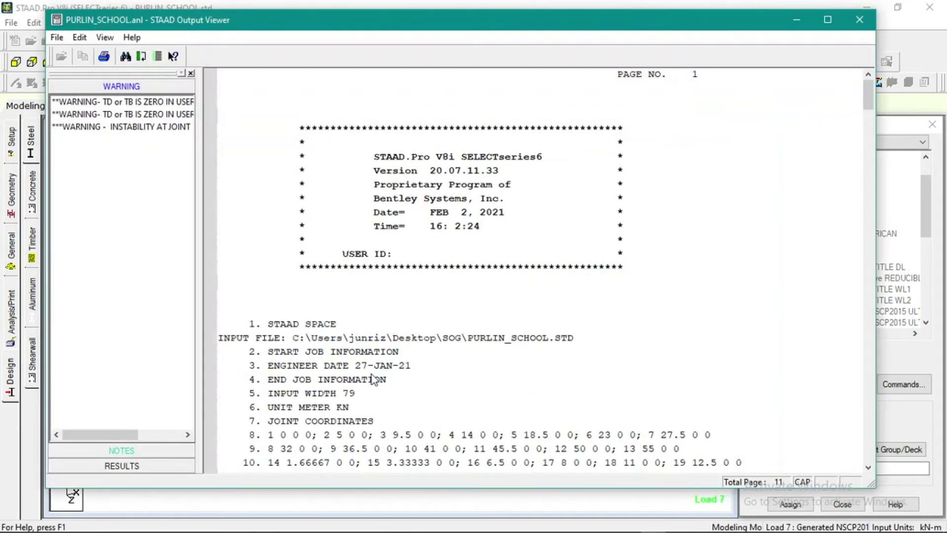
Open the STEEL DESIGN results and review the AISC-360-10-LRFD code check of every member for pass or fail.
click(122, 465)
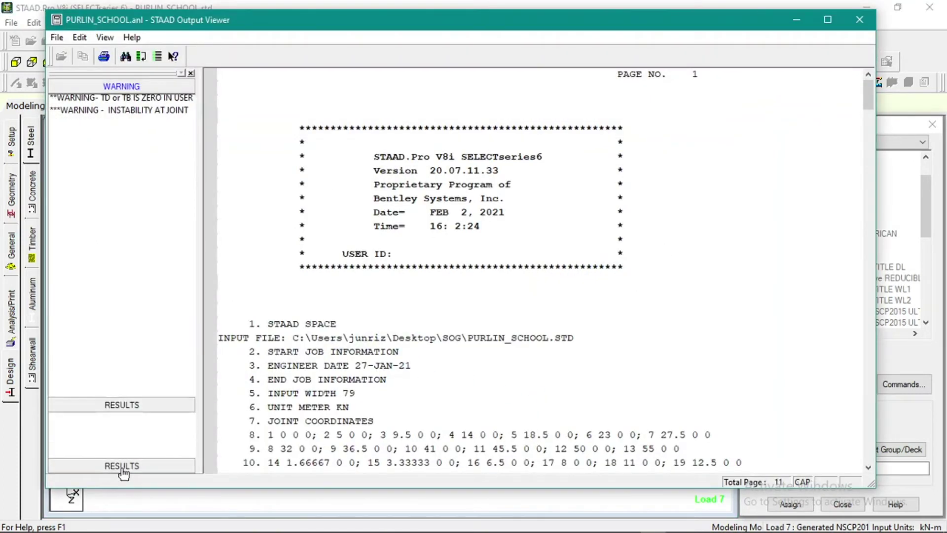
click(72, 132)
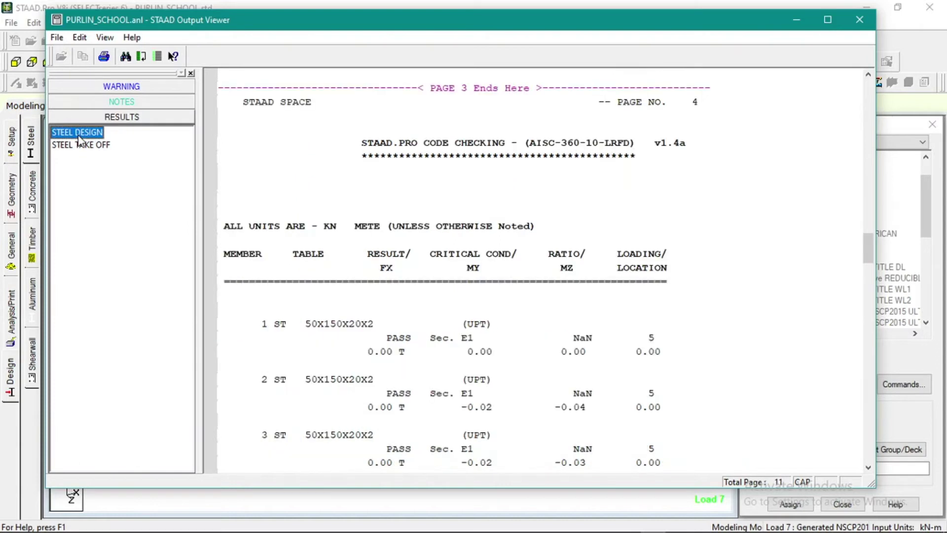
click(298, 239)
scroll(298, 239, down, 4)
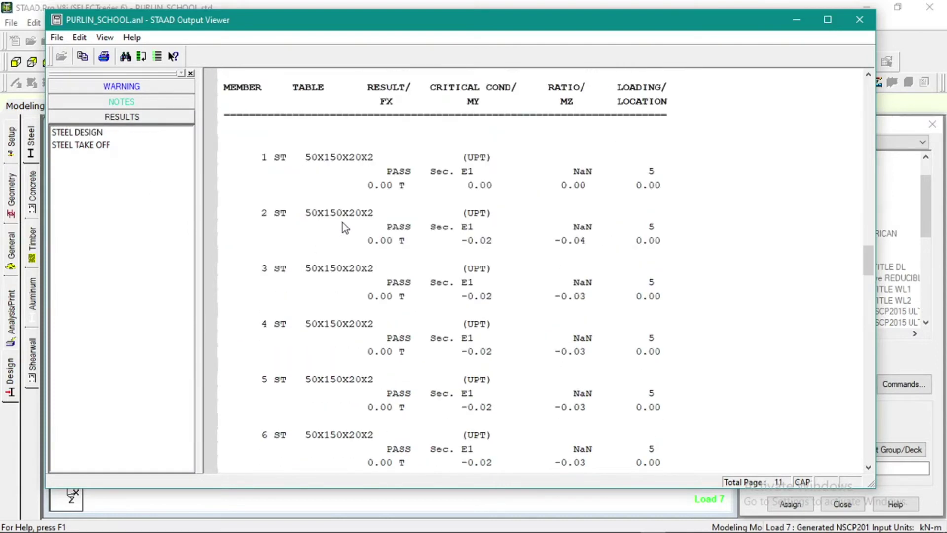
scroll(387, 170, up, 1)
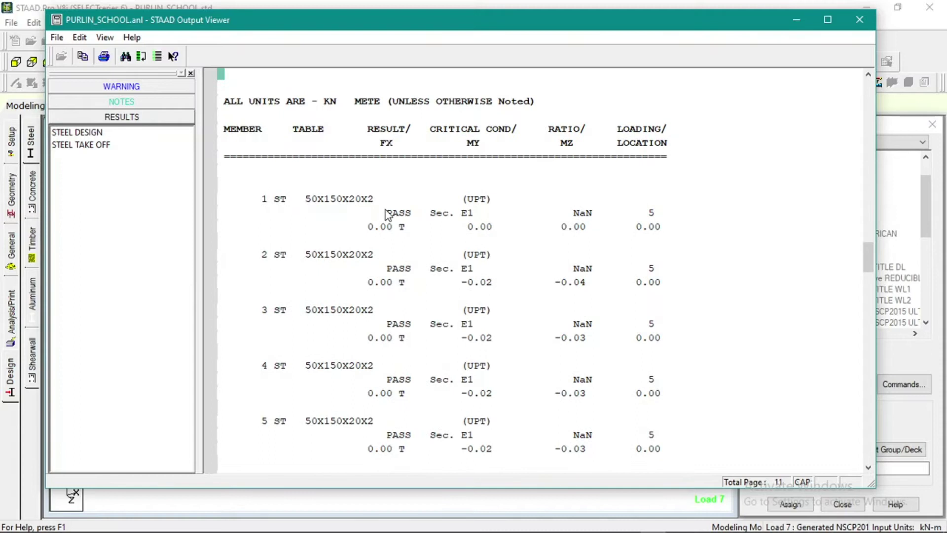
click(386, 212)
scroll(399, 239, down, 8)
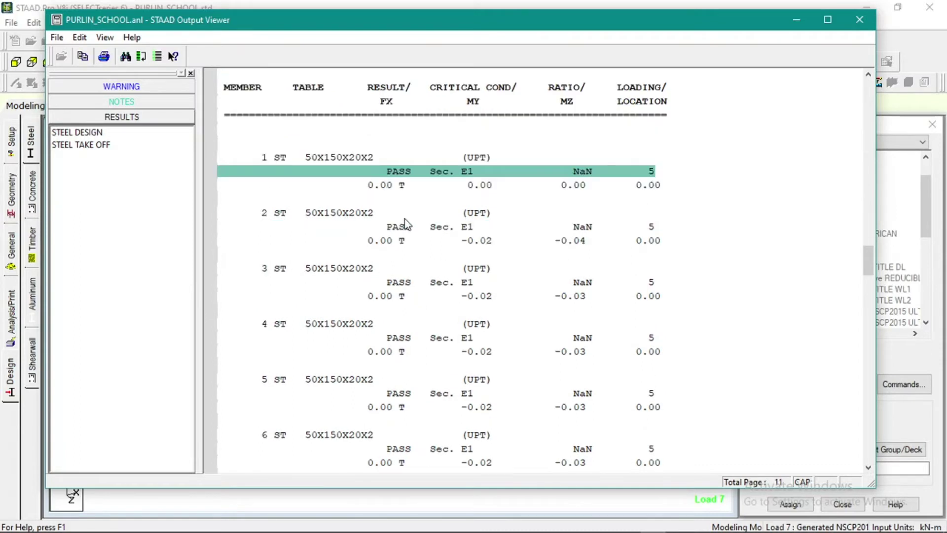
scroll(400, 243, down, 11)
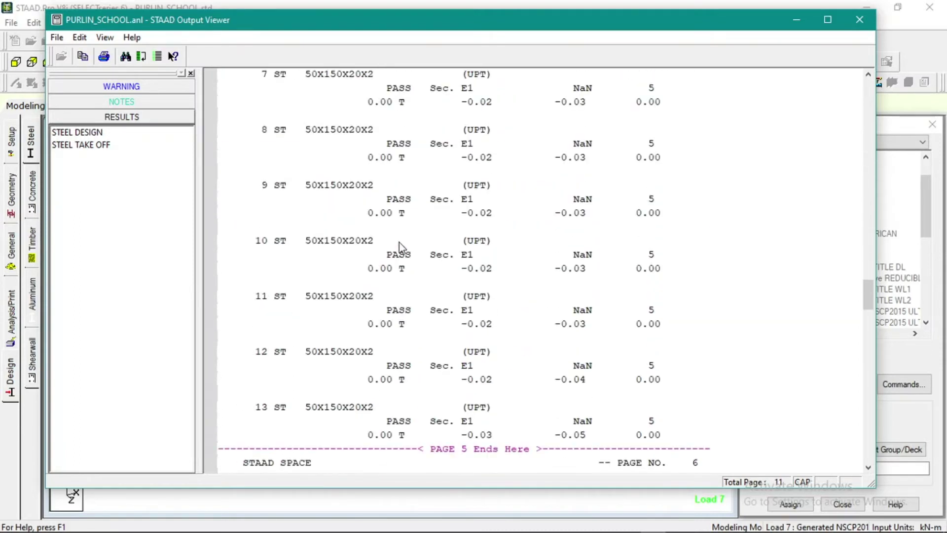
scroll(398, 242, down, 12)
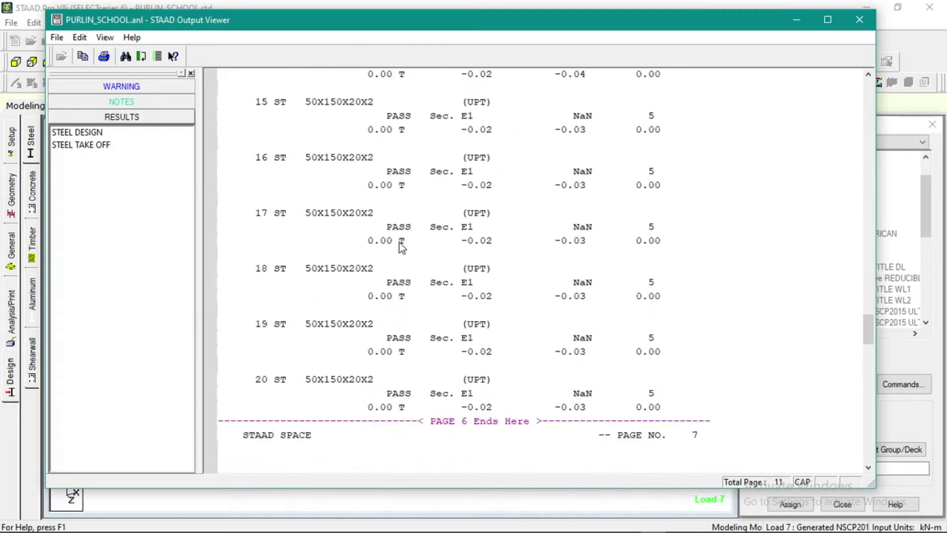
scroll(399, 242, down, 13)
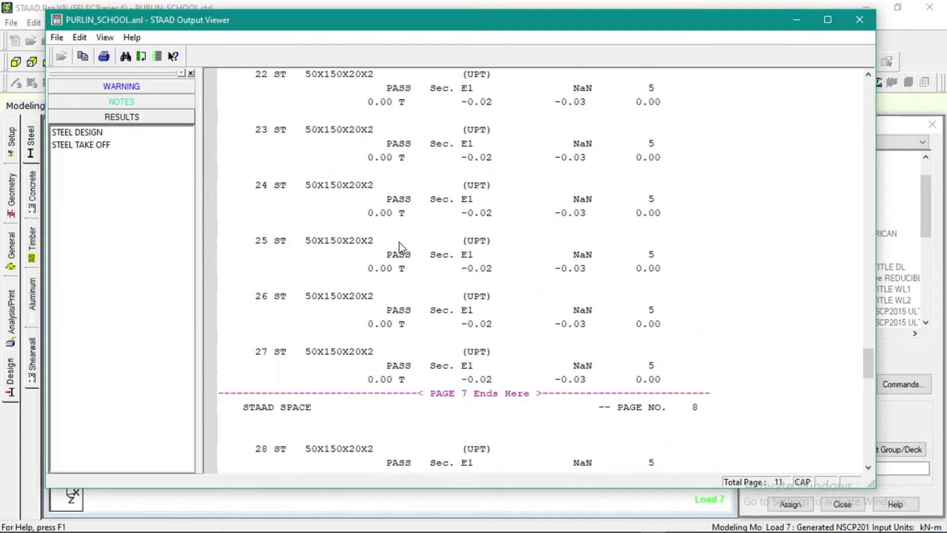
scroll(400, 243, down, 9)
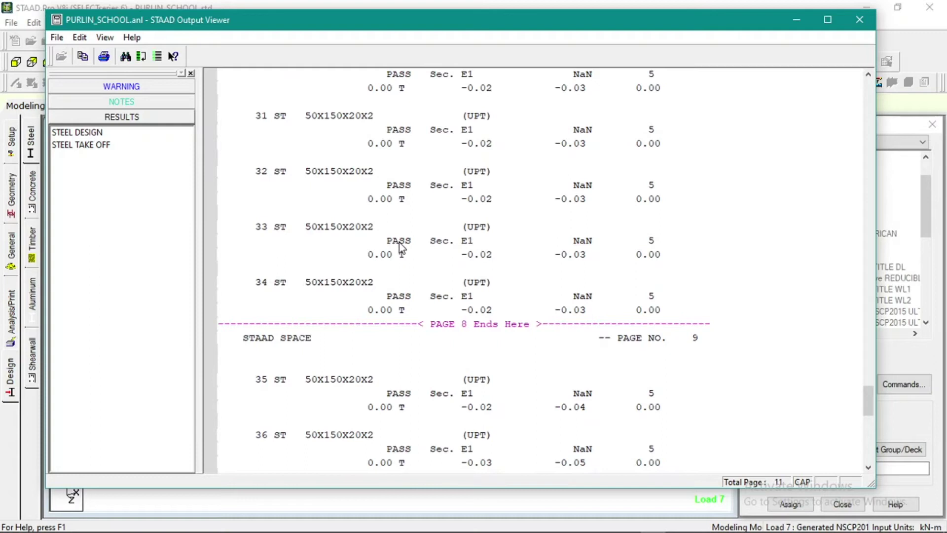
scroll(399, 241, down, 2)
scroll(398, 242, up, 5)
Open the STEEL TAKE OFF results and examine the profile and its total length.
click(82, 146)
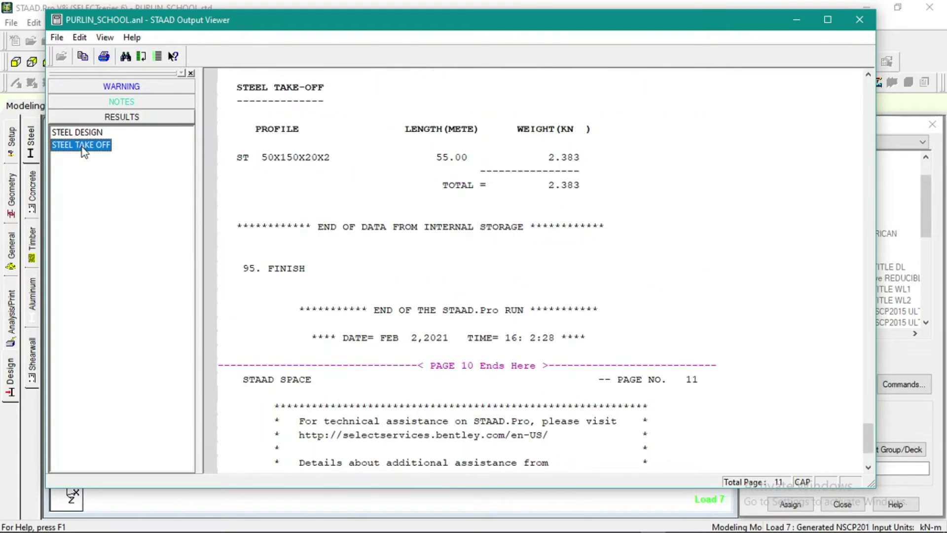
drag(244, 131, 585, 209)
click(602, 228)
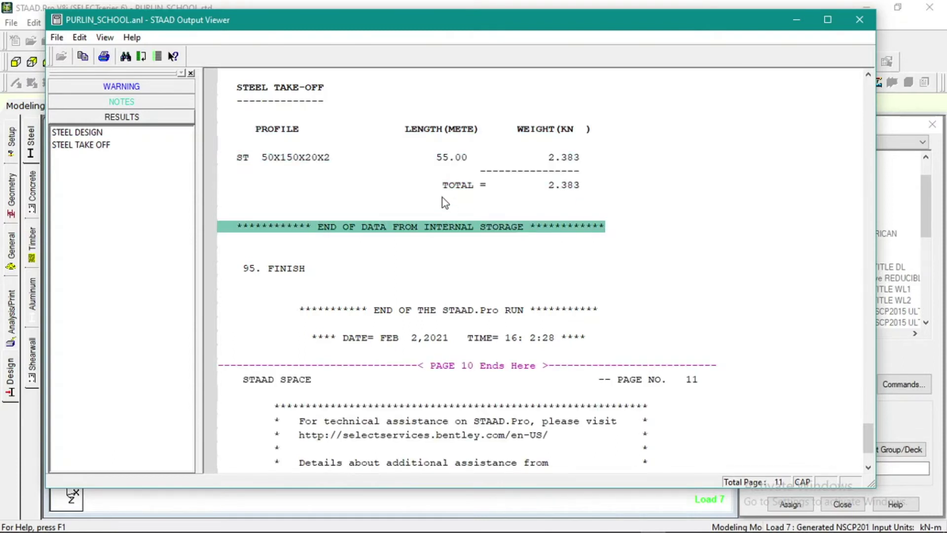
click(400, 197)
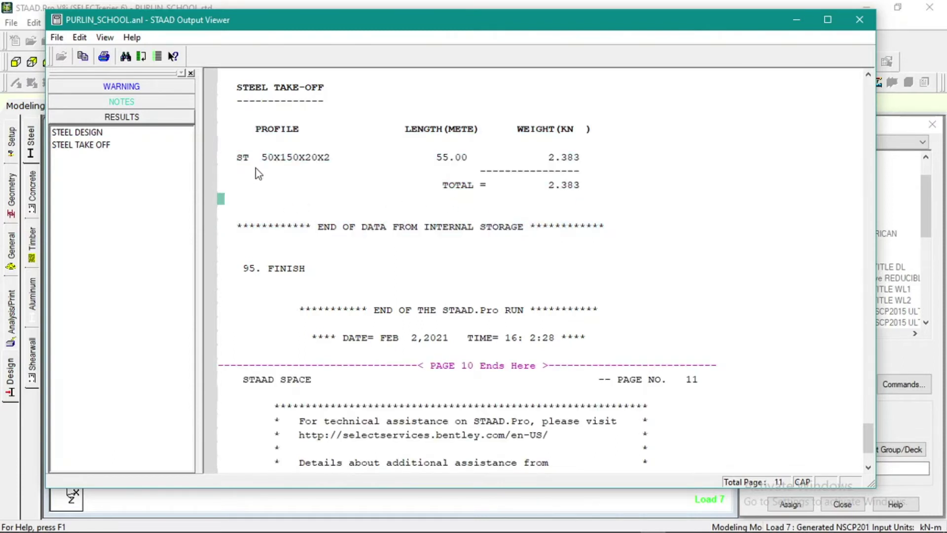
click(437, 157)
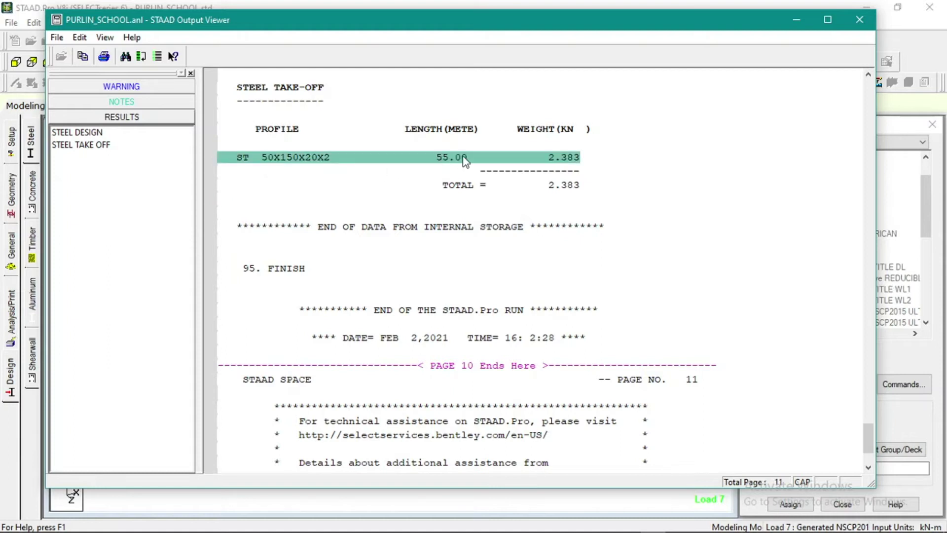
click(309, 184)
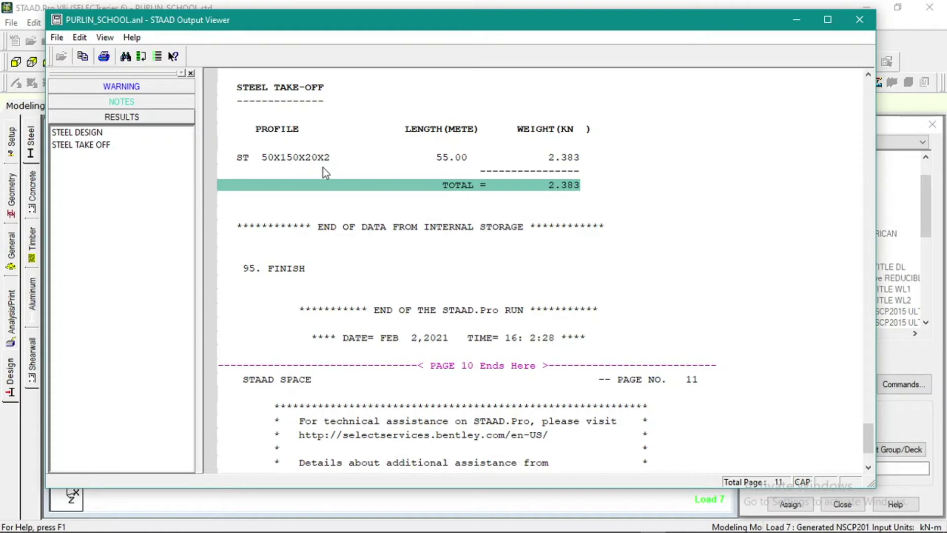
Examine the total steel weight in the take-off table, then close the output viewer.
click(543, 212)
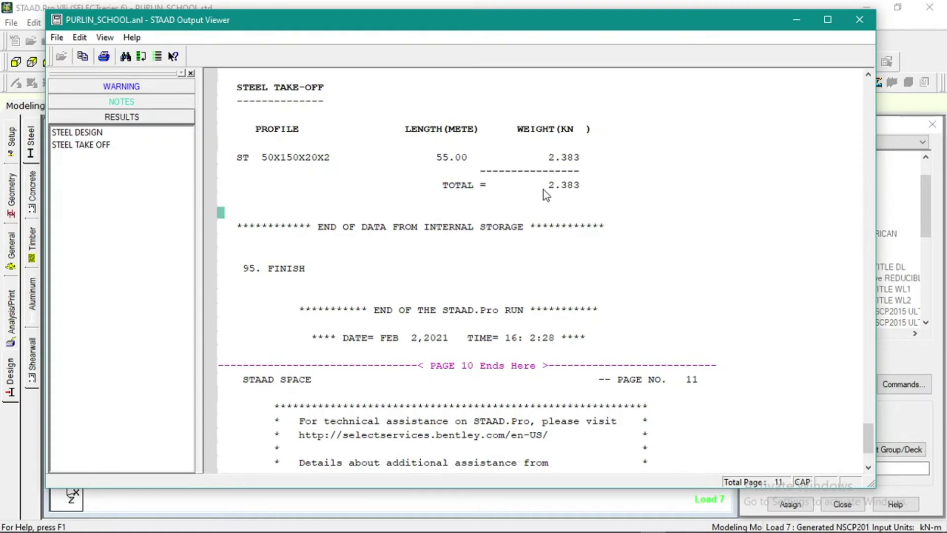
click(579, 187)
click(597, 200)
click(689, 213)
click(575, 189)
click(598, 202)
click(611, 216)
click(604, 187)
click(858, 20)
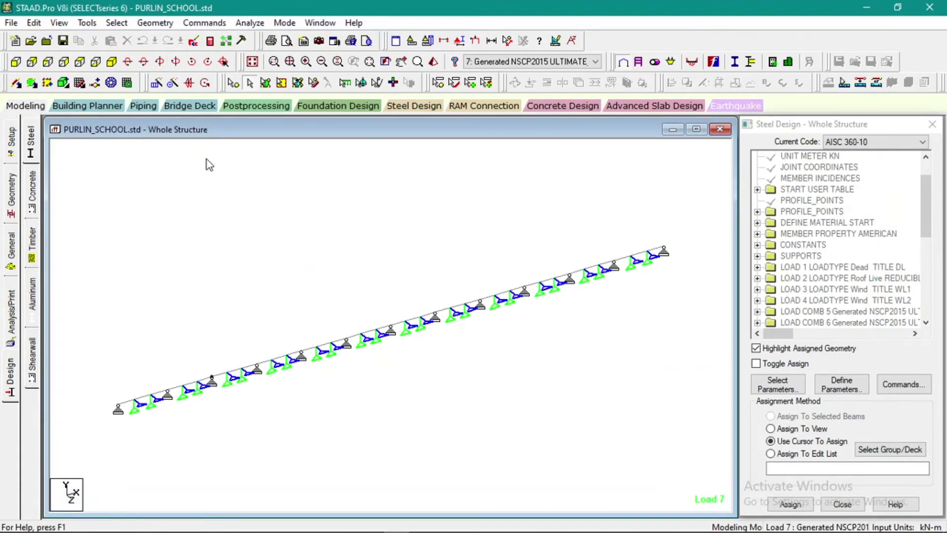
Select all failed beams by specification to check the model for design failures.
click(117, 22)
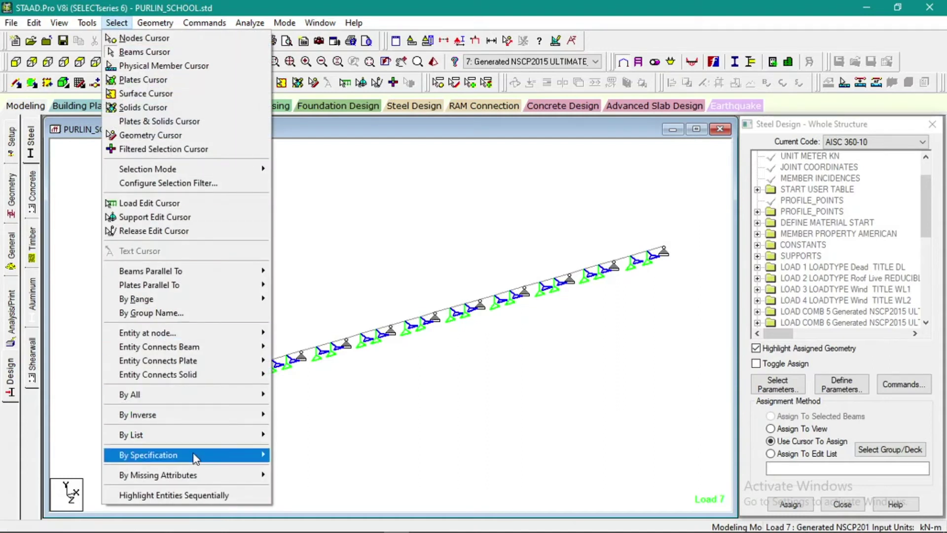
mouse_move(197, 455)
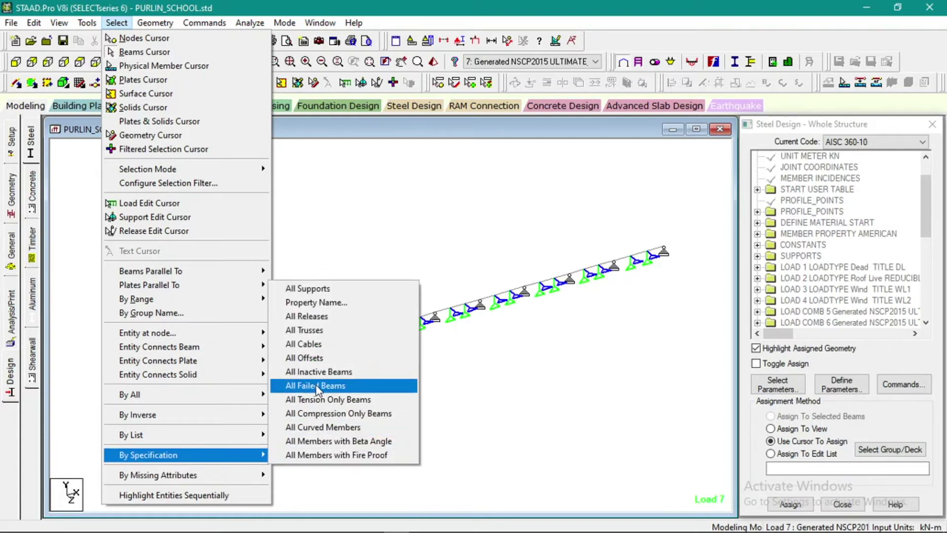
click(319, 387)
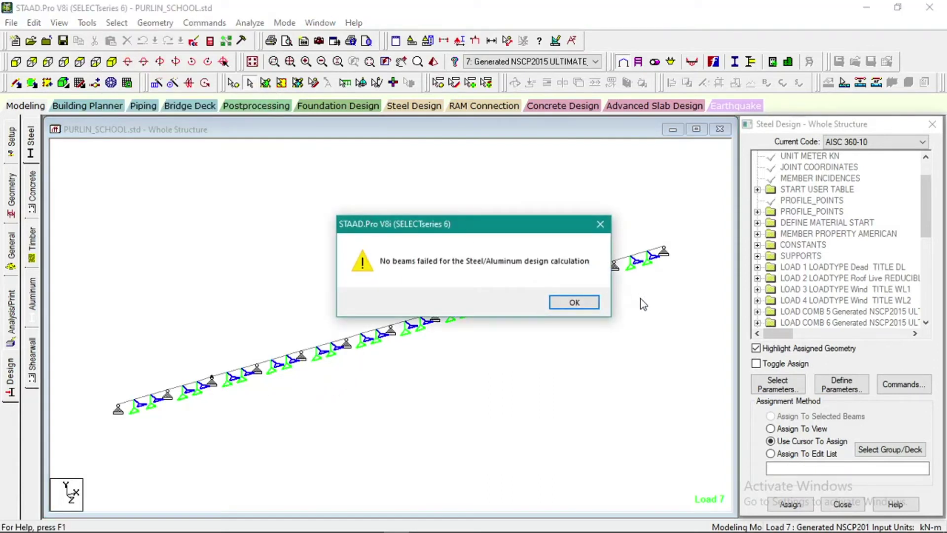
click(580, 302)
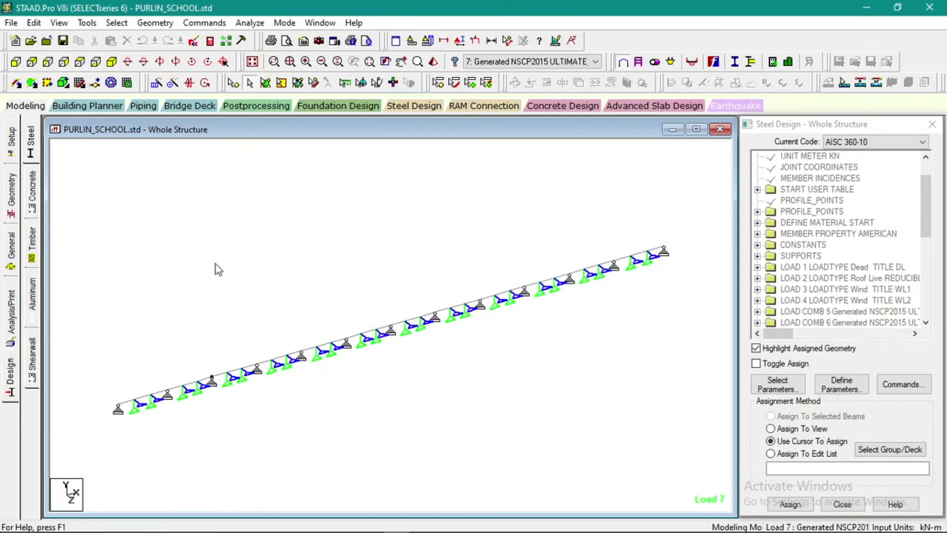
Inspect the global Y-direction deflection of the purlin's first beam under load combination 13, then close the beam's properties.
scroll(280, 301, down, 1)
scroll(116, 417, up, 2)
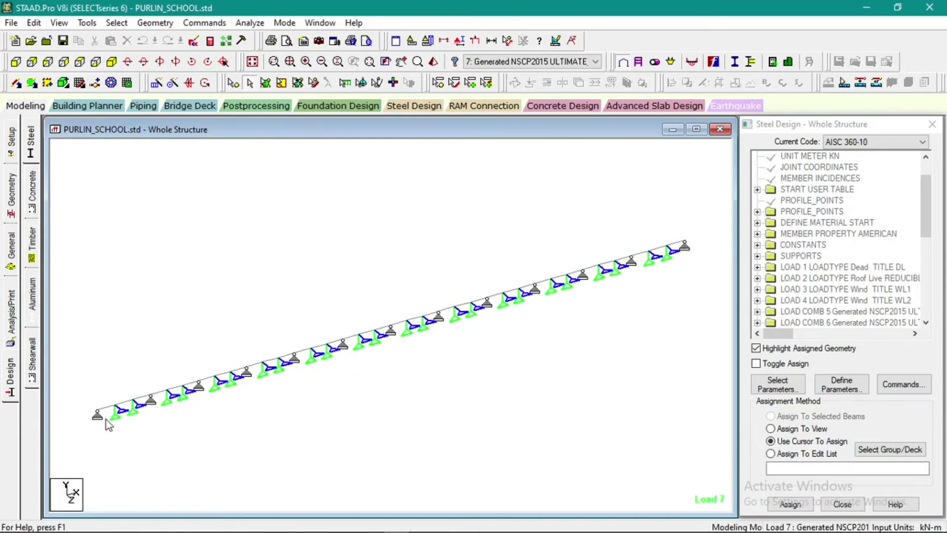
middle_drag(163, 402, 123, 373)
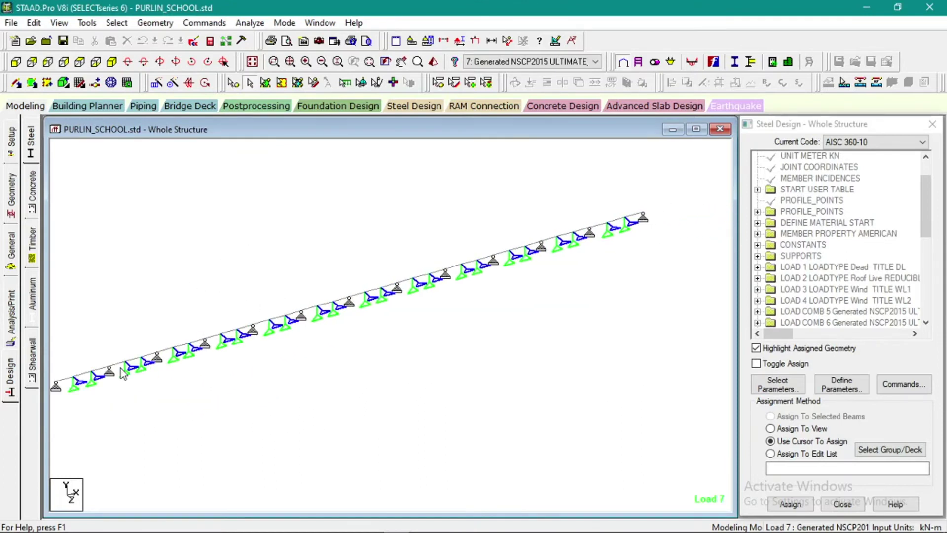
middle_drag(129, 410, 182, 433)
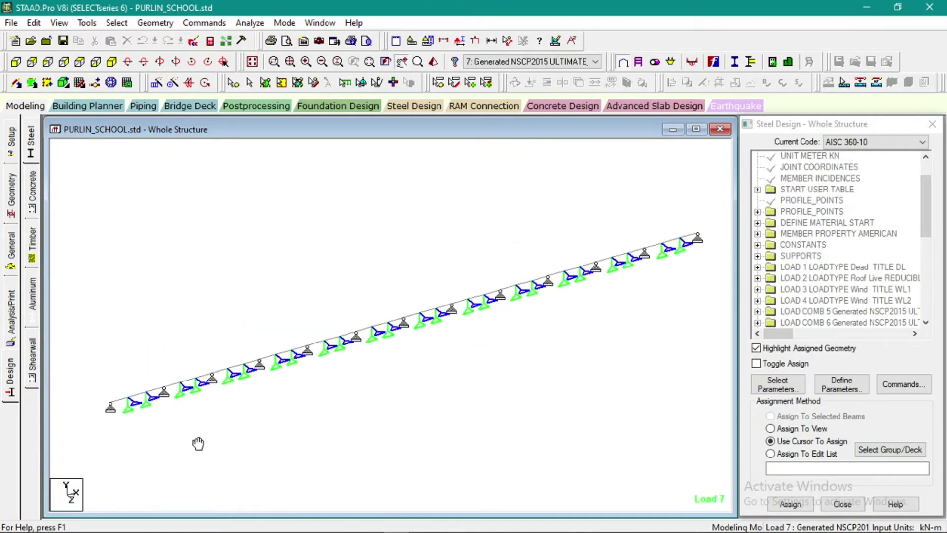
click(119, 405)
double_click(121, 408)
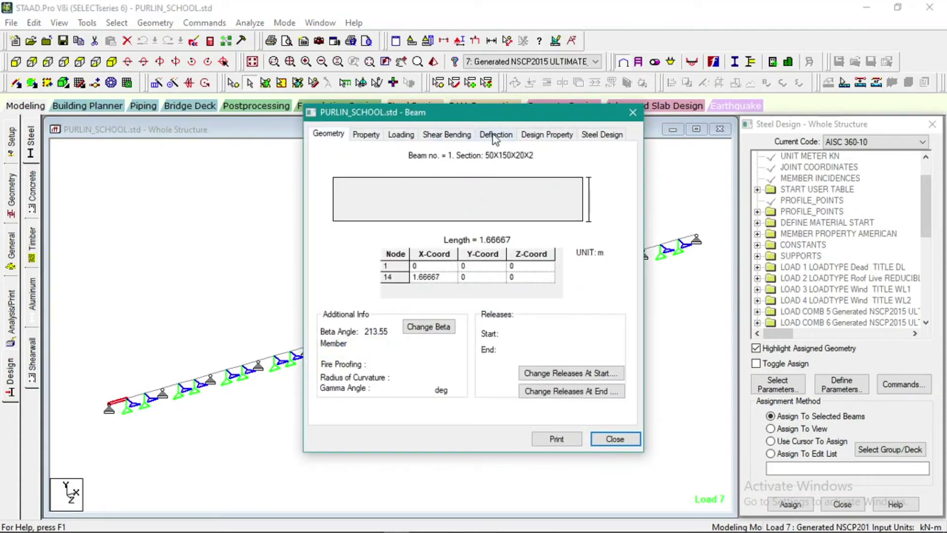
click(495, 135)
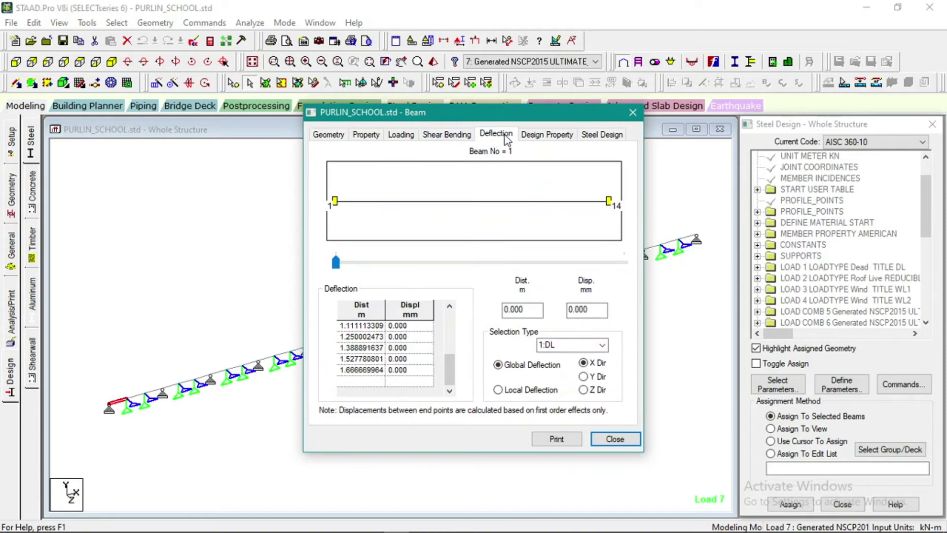
click(602, 345)
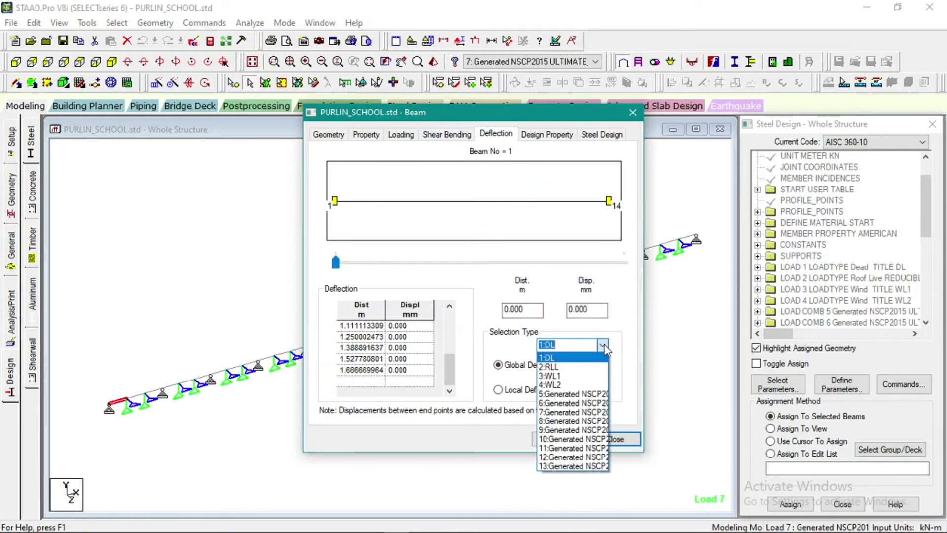
click(593, 466)
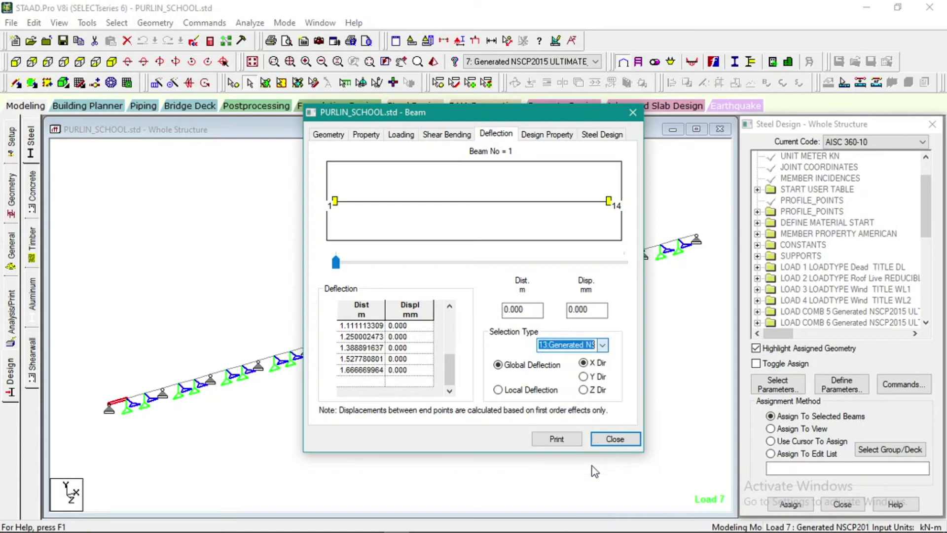
click(584, 377)
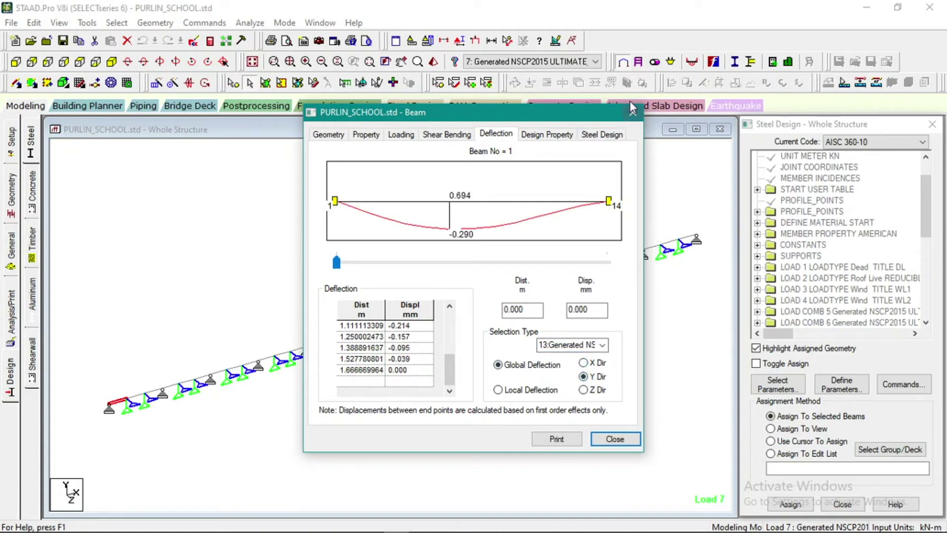
click(633, 114)
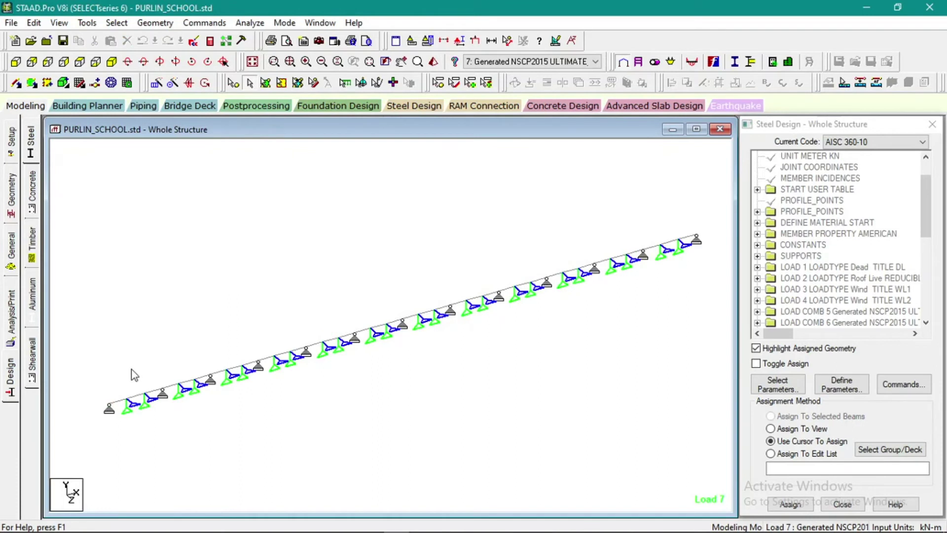
Display the first purlin beam alone in a 3D rendered view and examine its cross-section from the end.
click(115, 403)
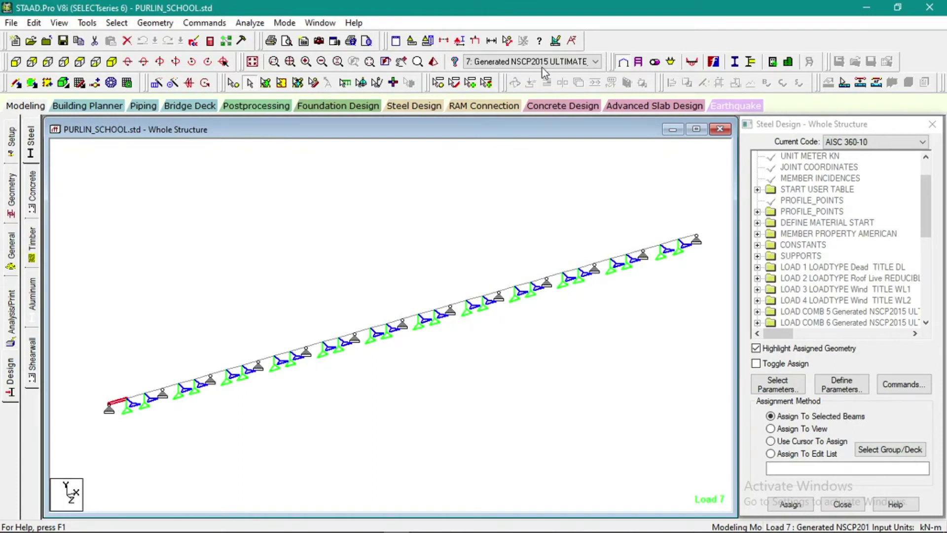
click(433, 61)
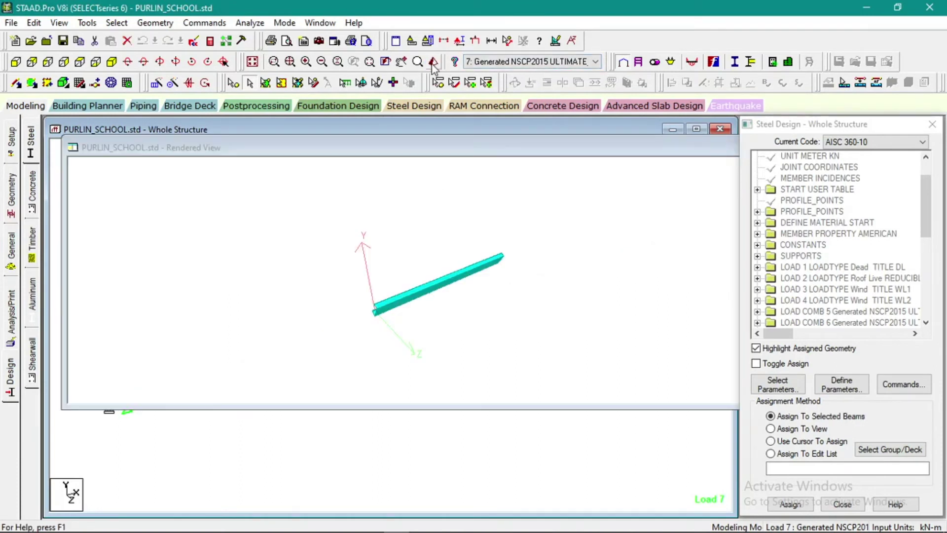
drag(519, 264, 621, 256)
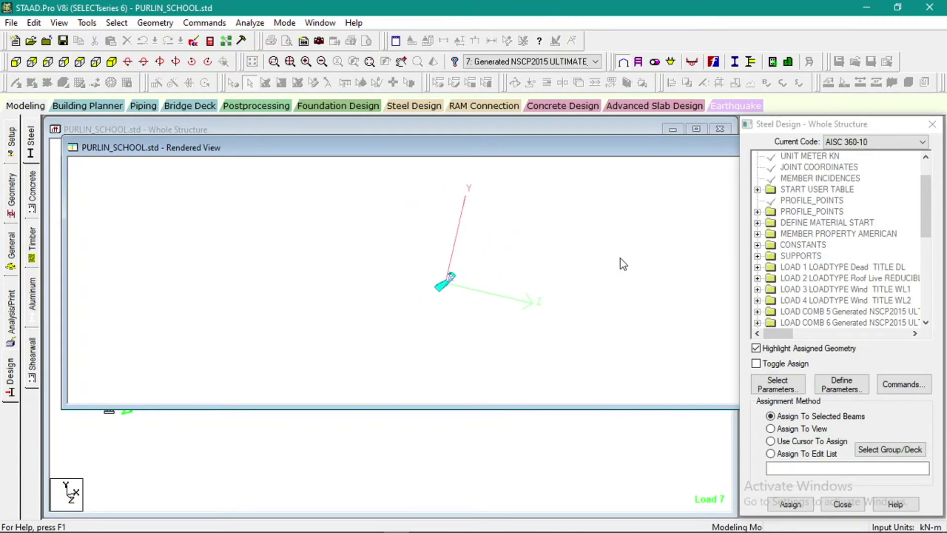
scroll(430, 296, up, 5)
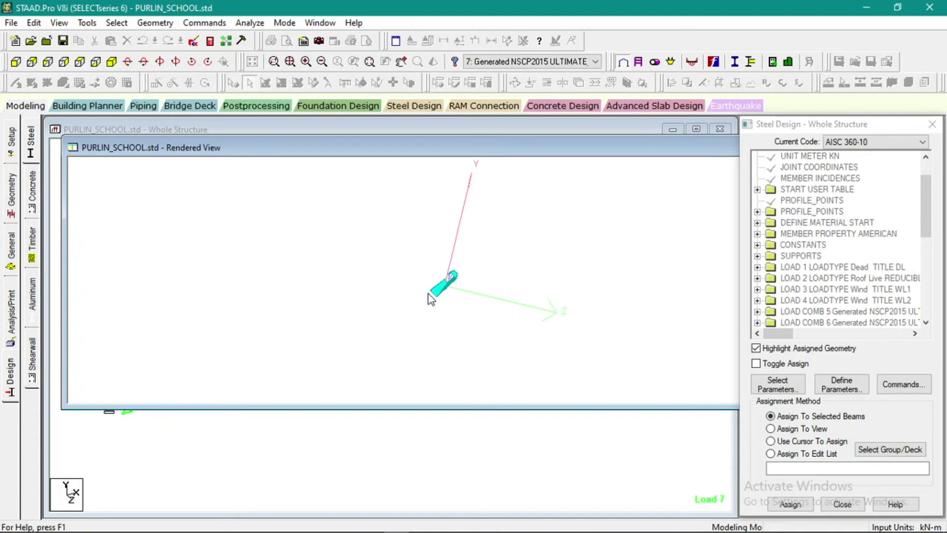
scroll(430, 296, up, 2)
mouse_move(429, 296)
mouse_down()
mouse_move(439, 299)
mouse_move(436, 292)
mouse_up()
scroll(444, 299, up, 2)
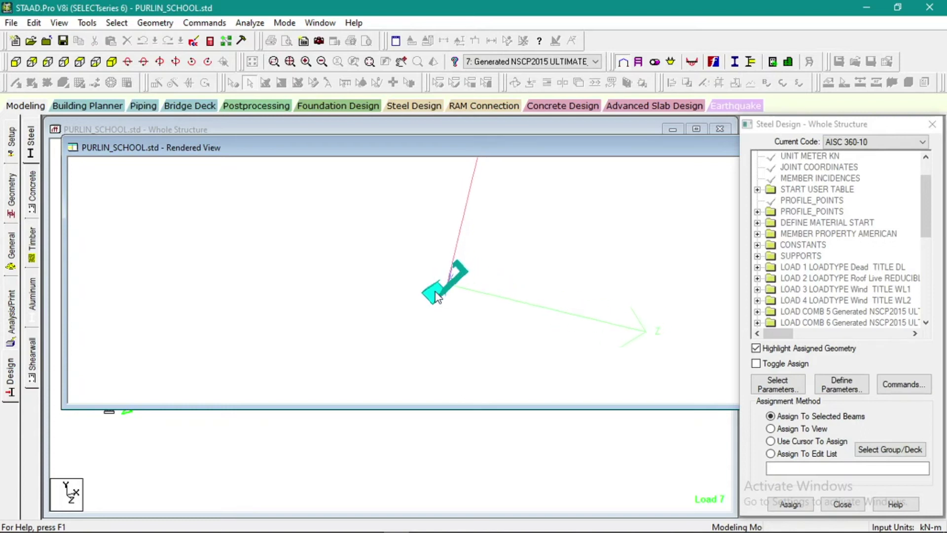